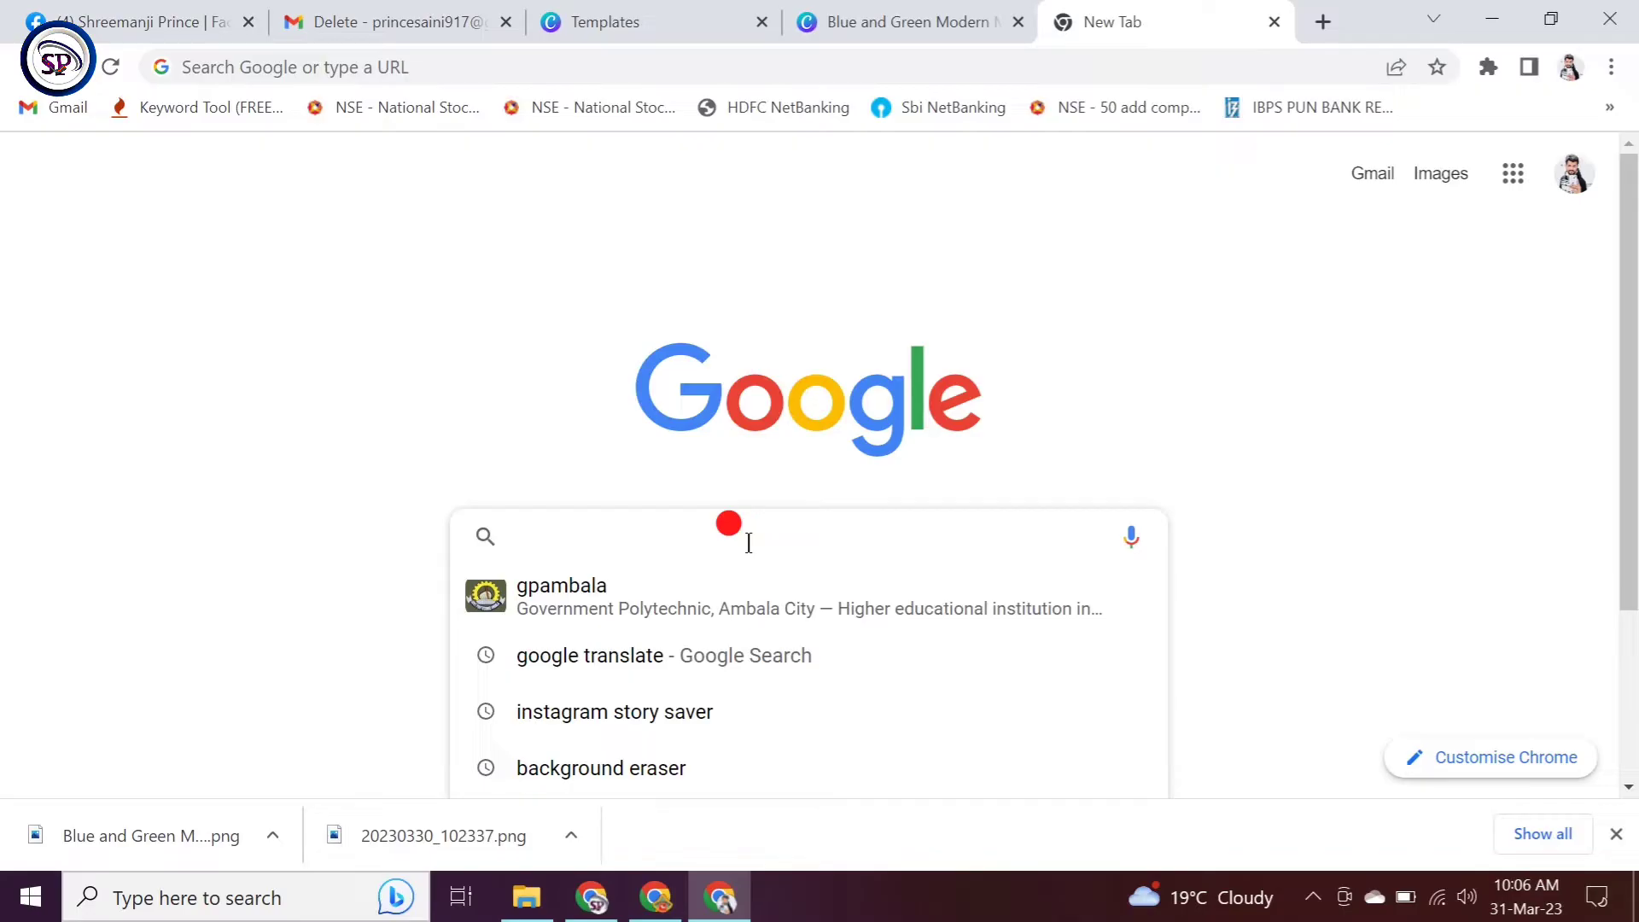
# Step: Search Google for 'gpambala' by accepting the autocomplete suggestion
pyautogui.write('g')
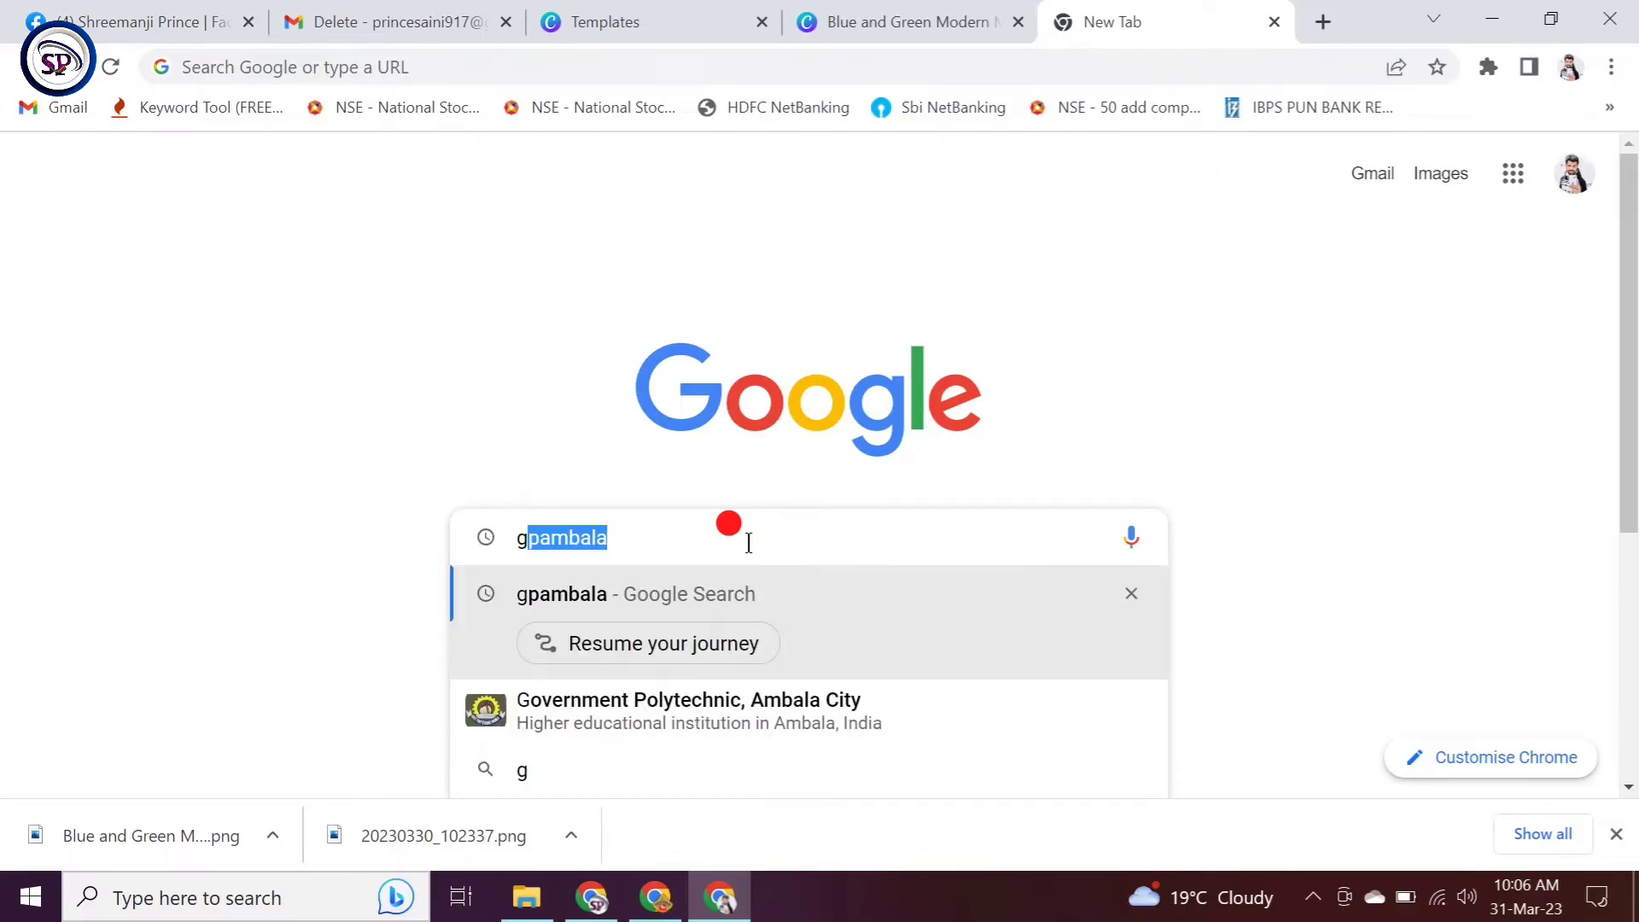
pyautogui.write('pa')
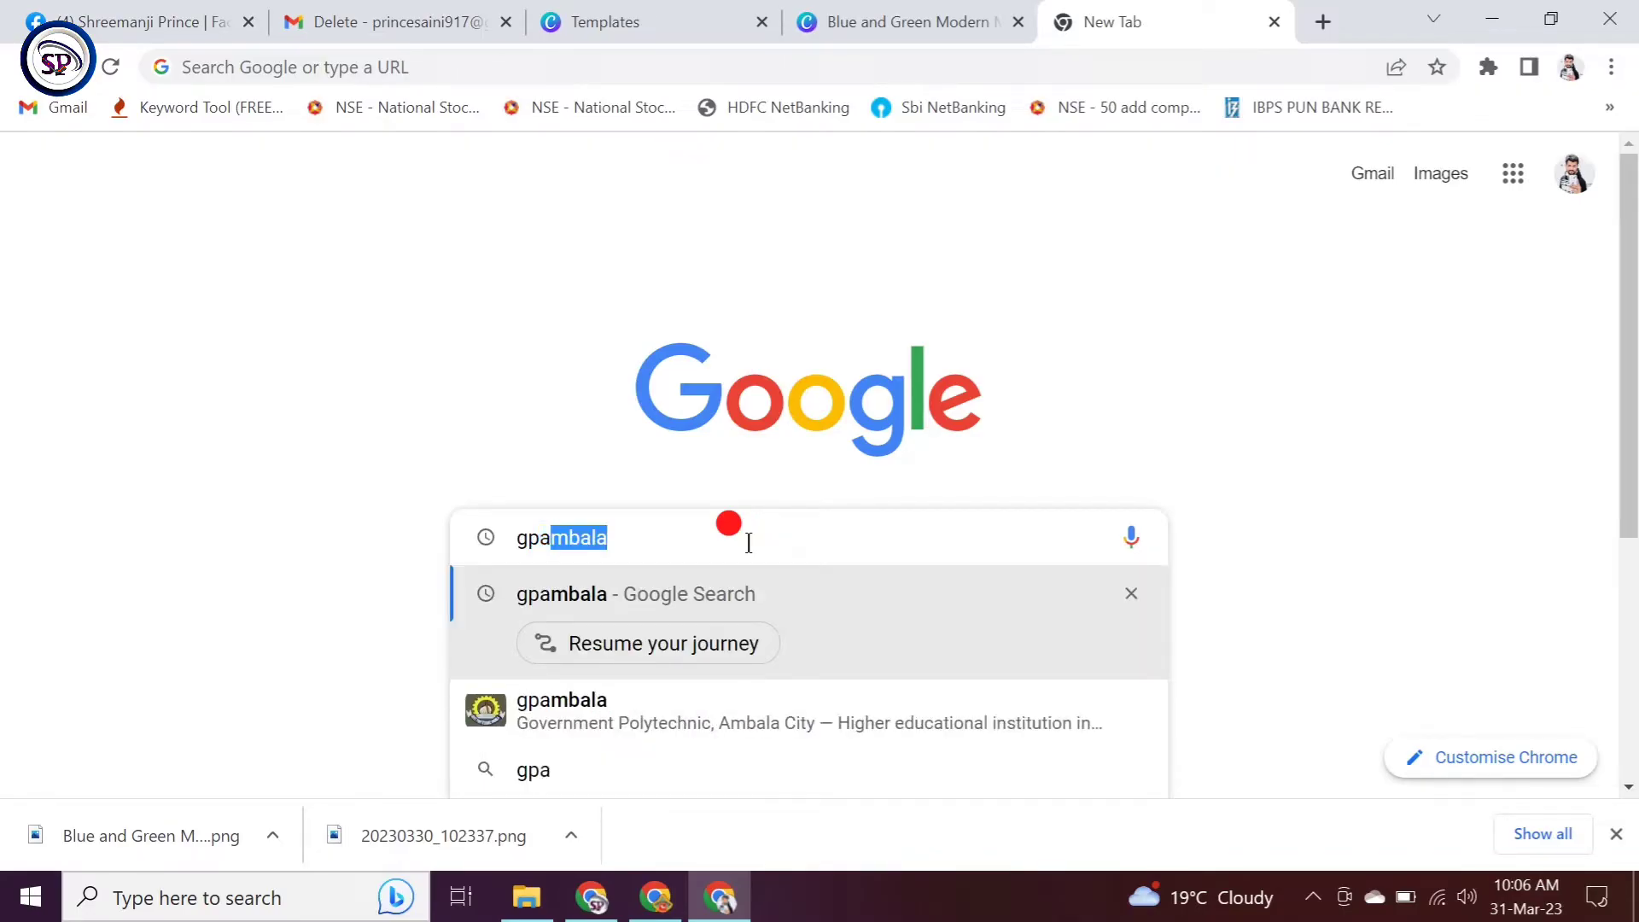
pyautogui.press('Right')
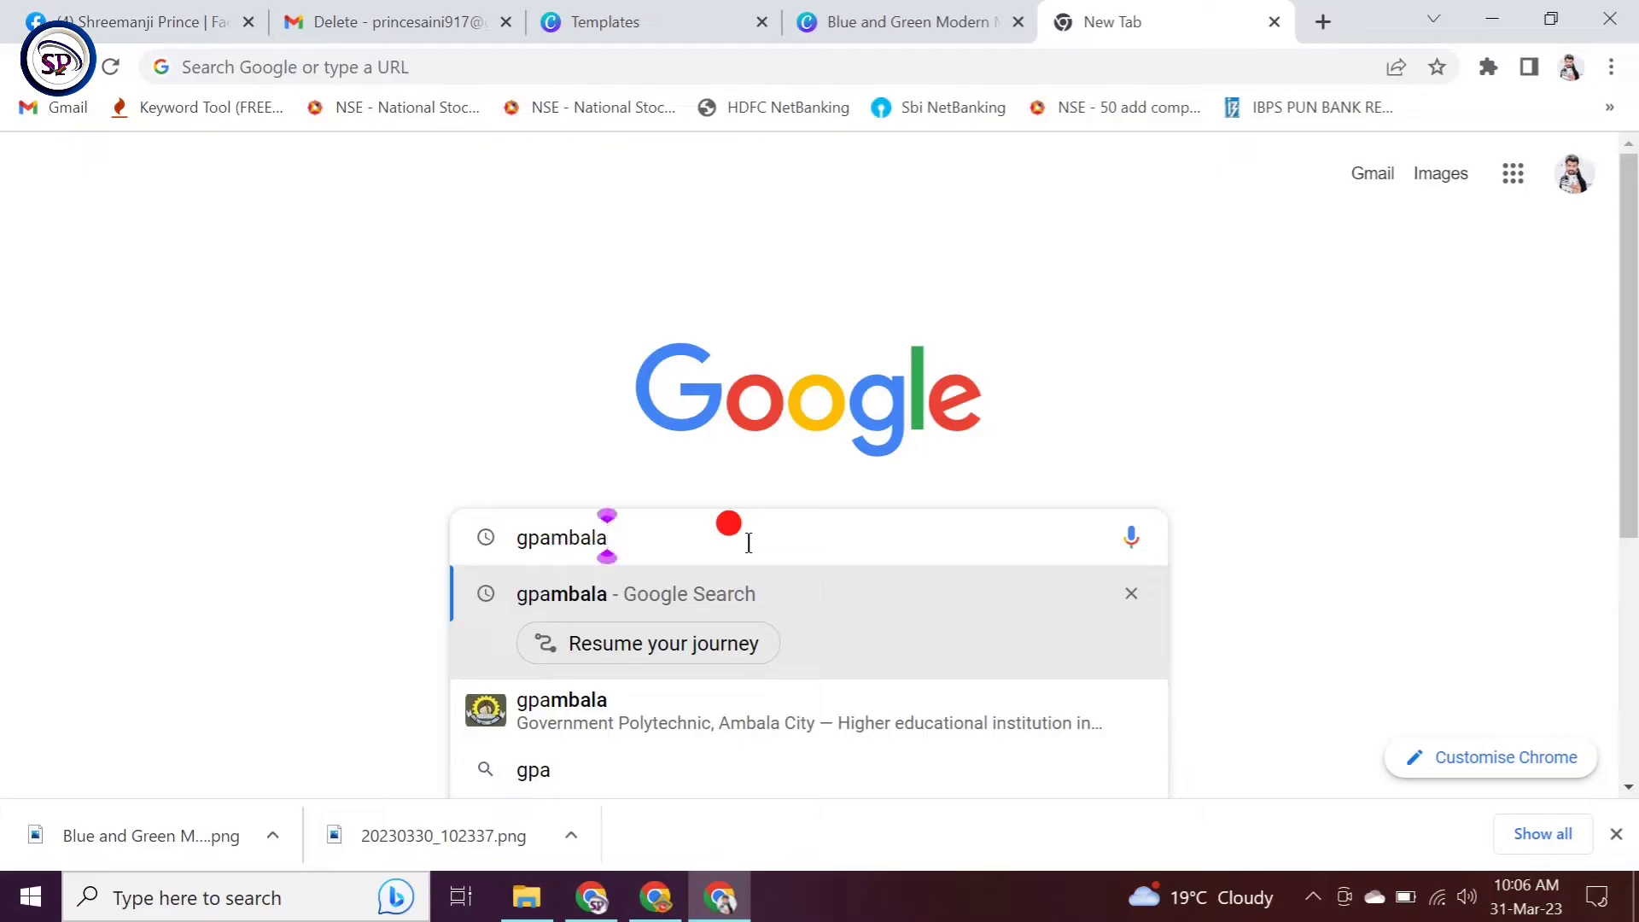
pyautogui.press('Return')
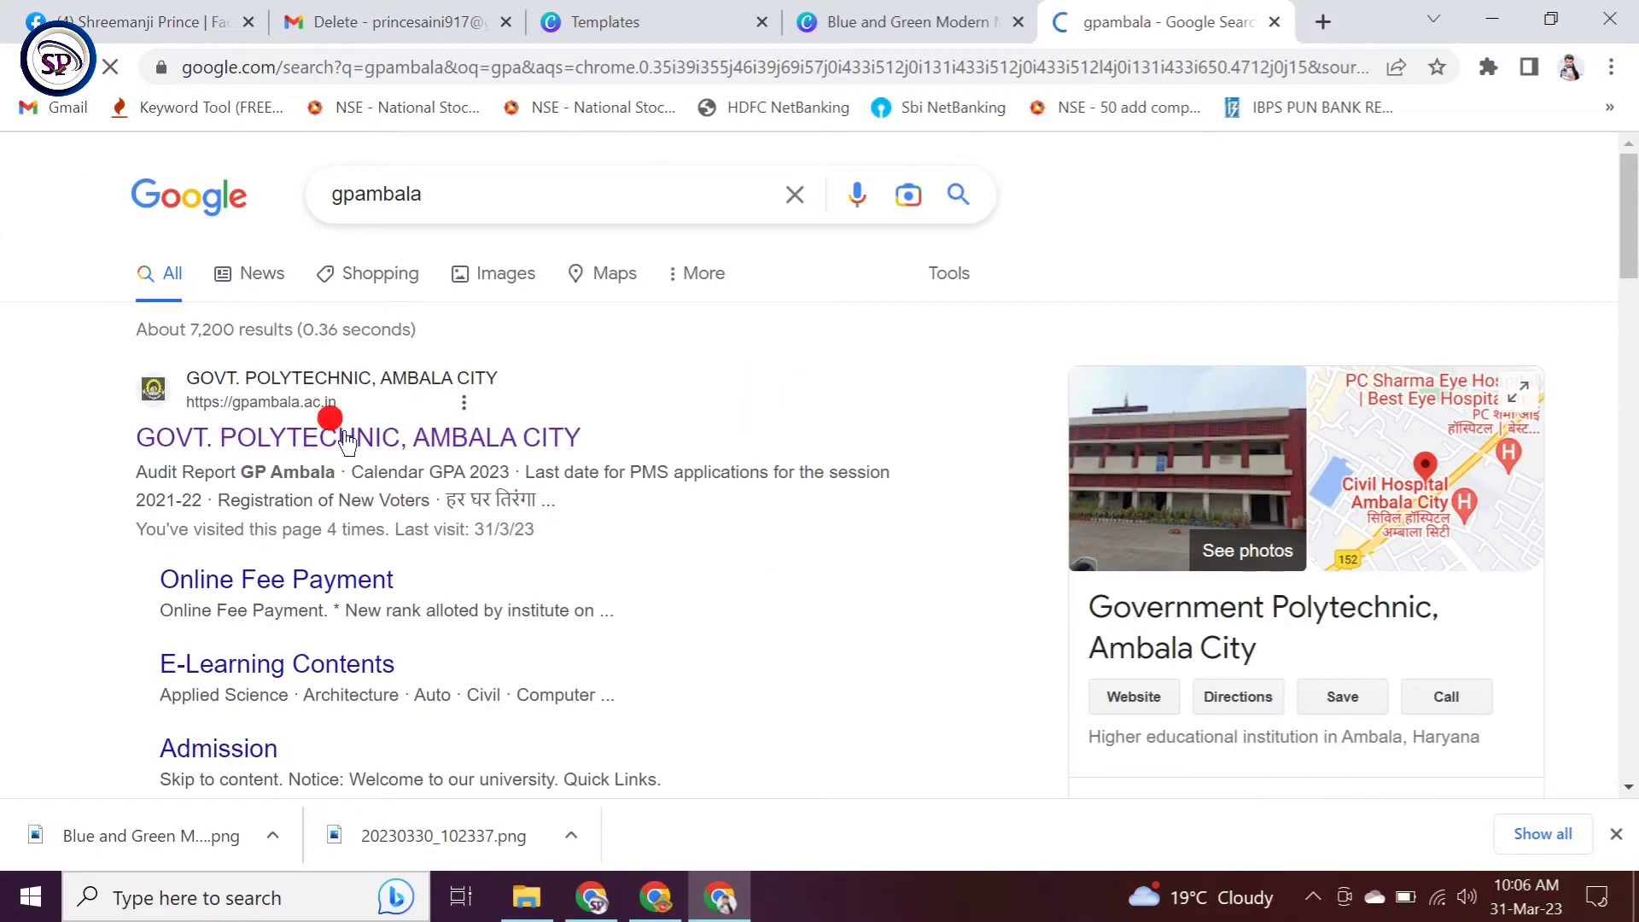
# Step: Open the Government Polytechnic, Ambala City site and its 'Online Regular Sem. & Admission Token Fee' page
pyautogui.click(294, 449)
pyautogui.moveTo(807, 423)
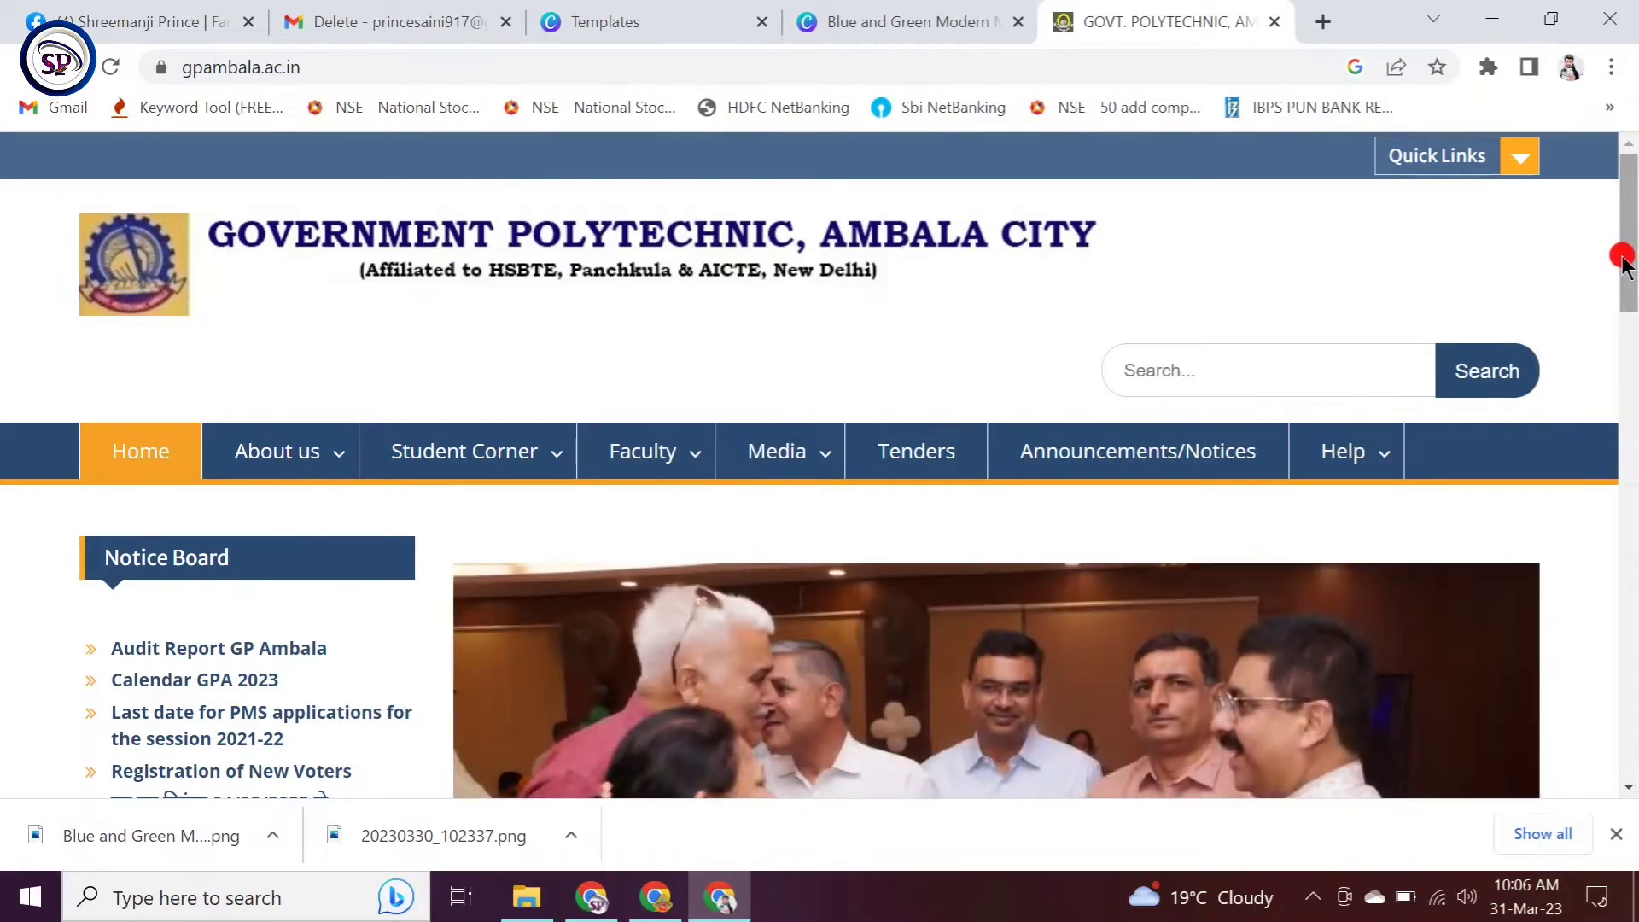
pyautogui.moveTo(1620, 253); pyautogui.dragTo(1613, 408)
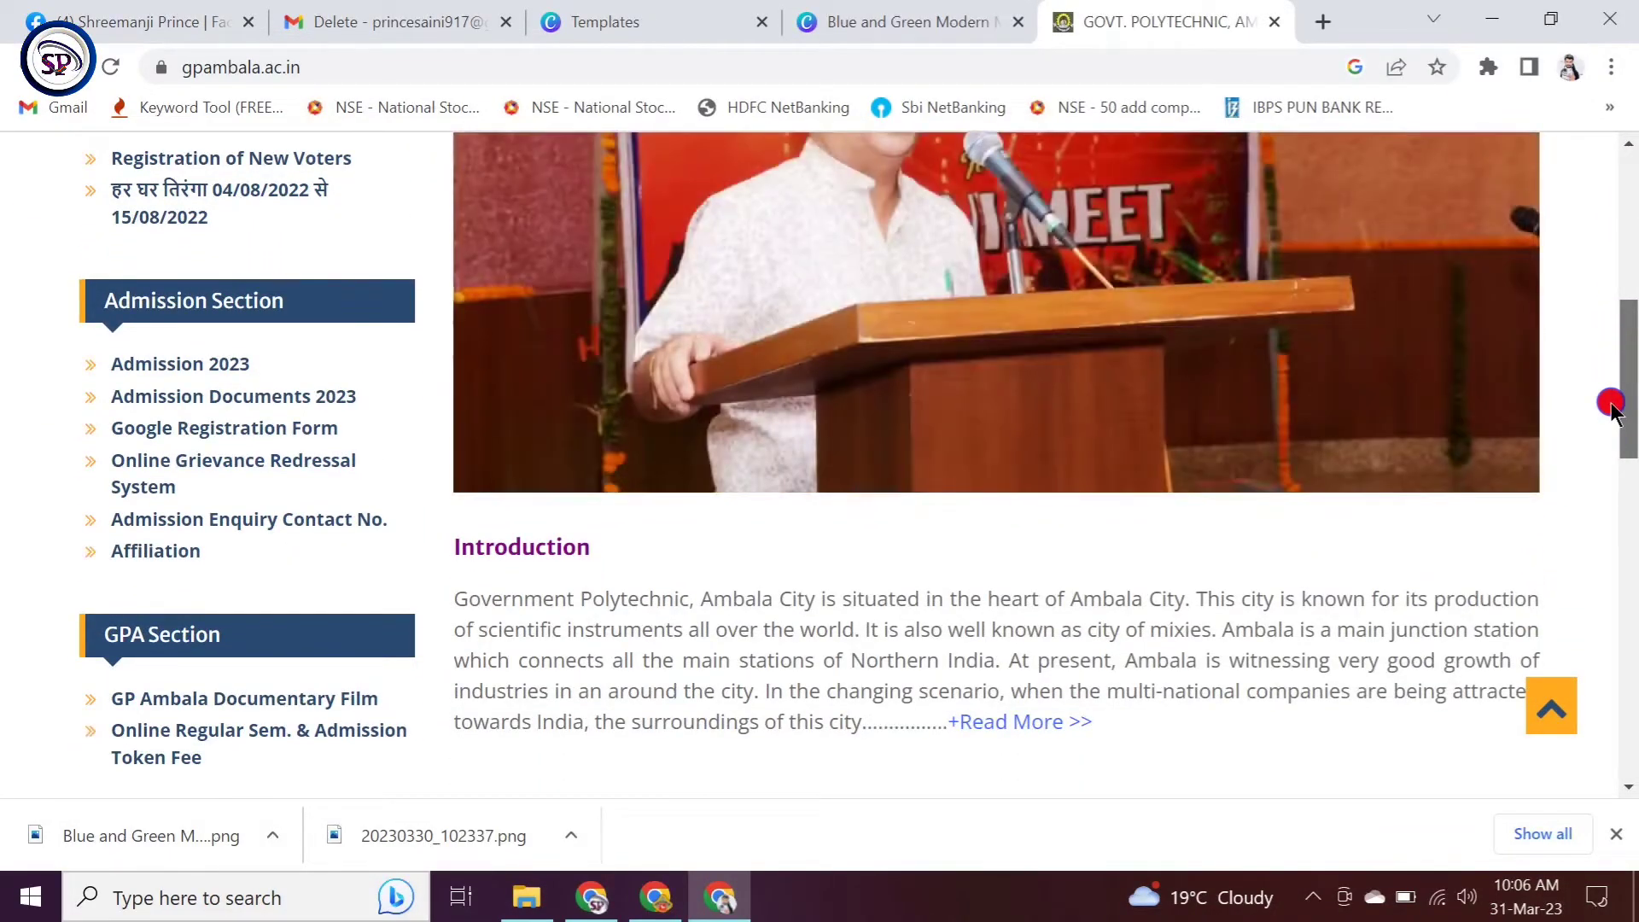
pyautogui.moveTo(1611, 408); pyautogui.dragTo(1613, 435)
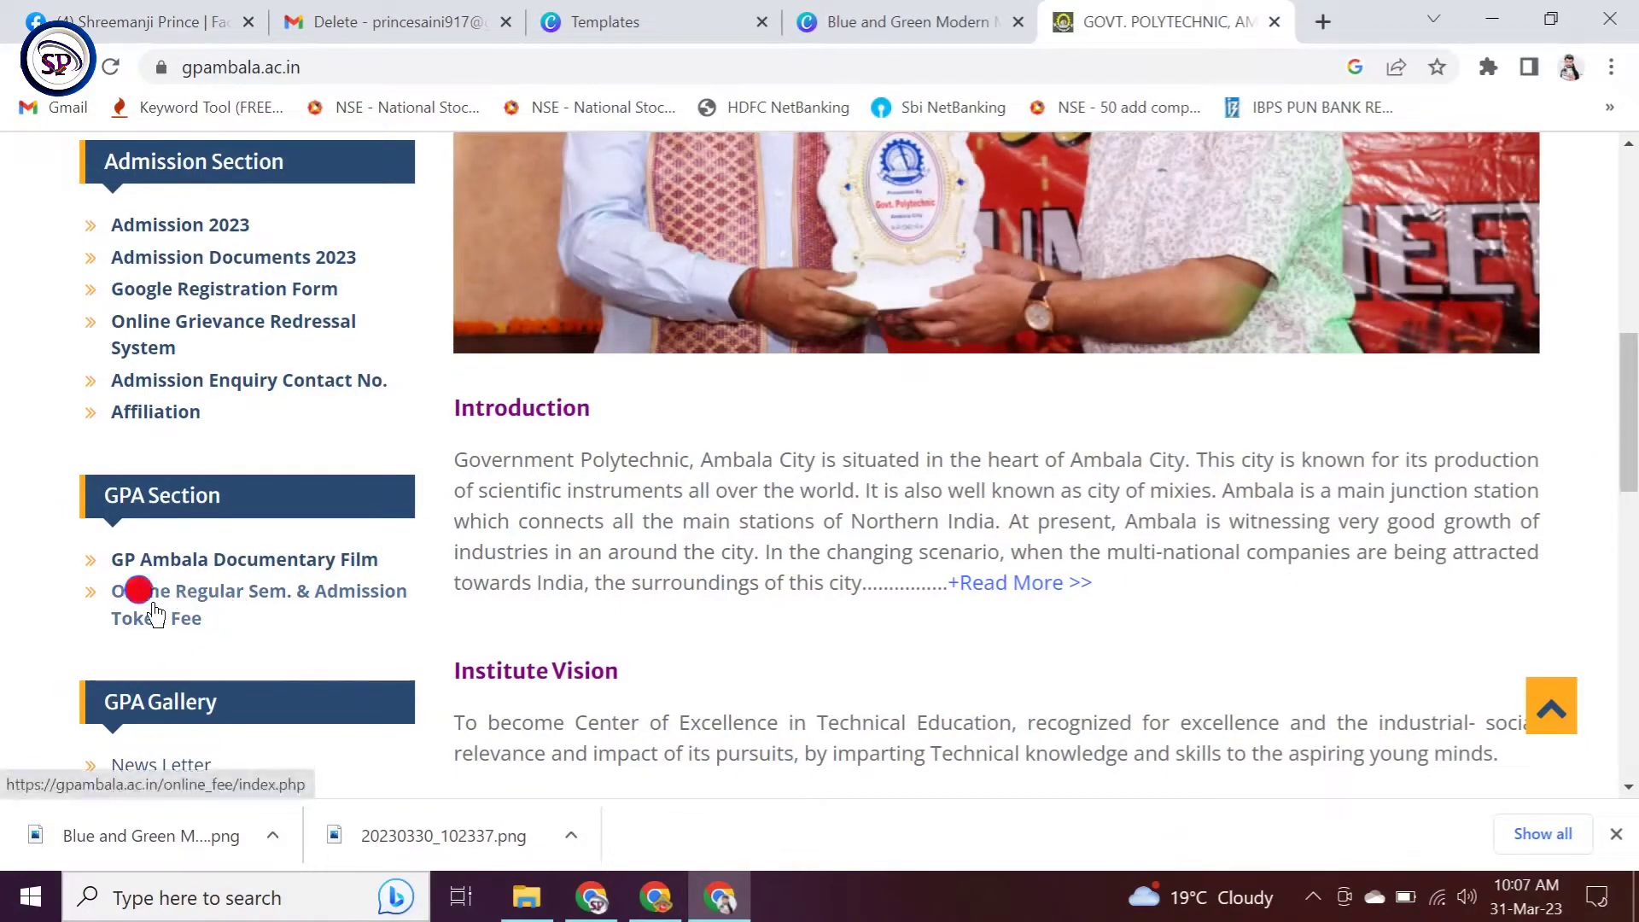
pyautogui.click(150, 608)
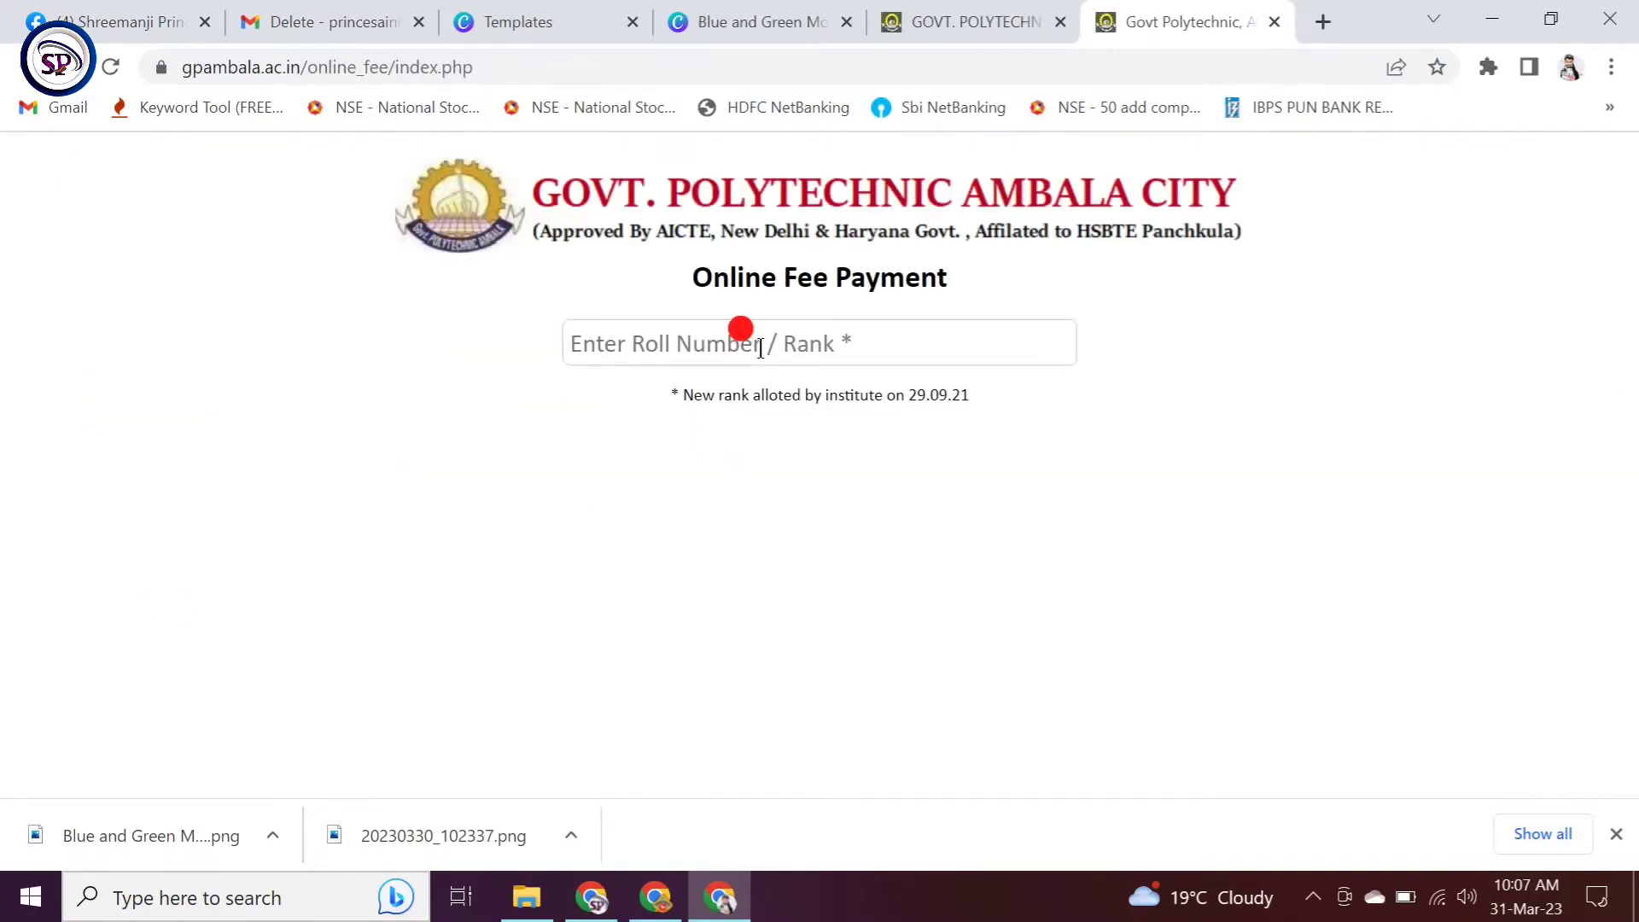
# Step: Enter the student's roll number, then resubmit it with the missing 0 inserted
pyautogui.click(760, 348)
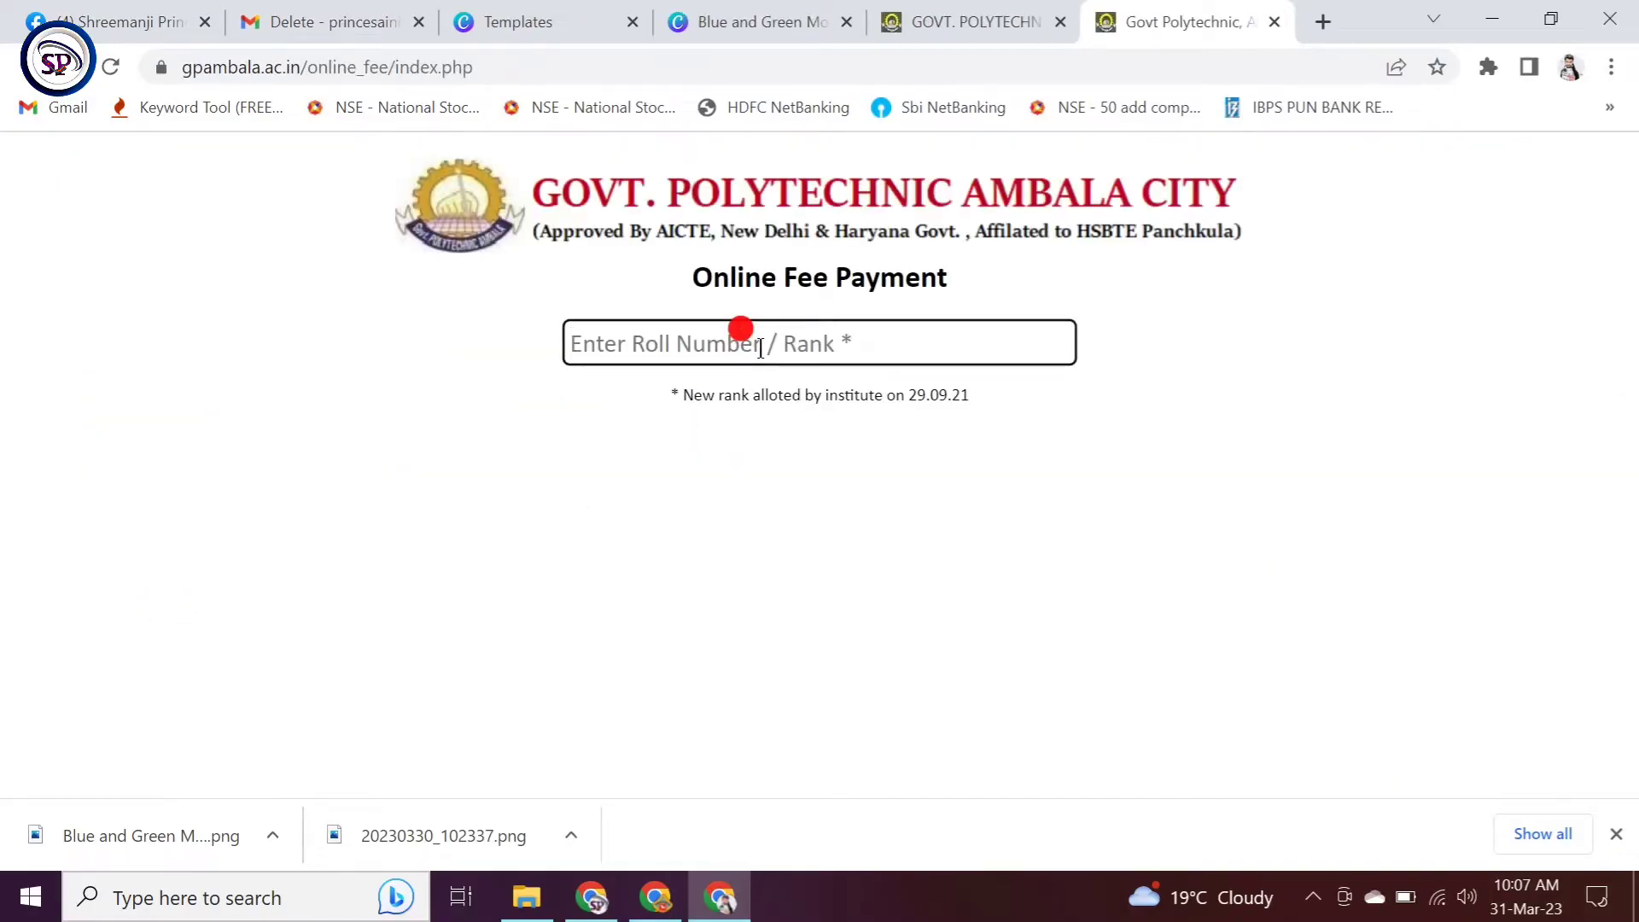
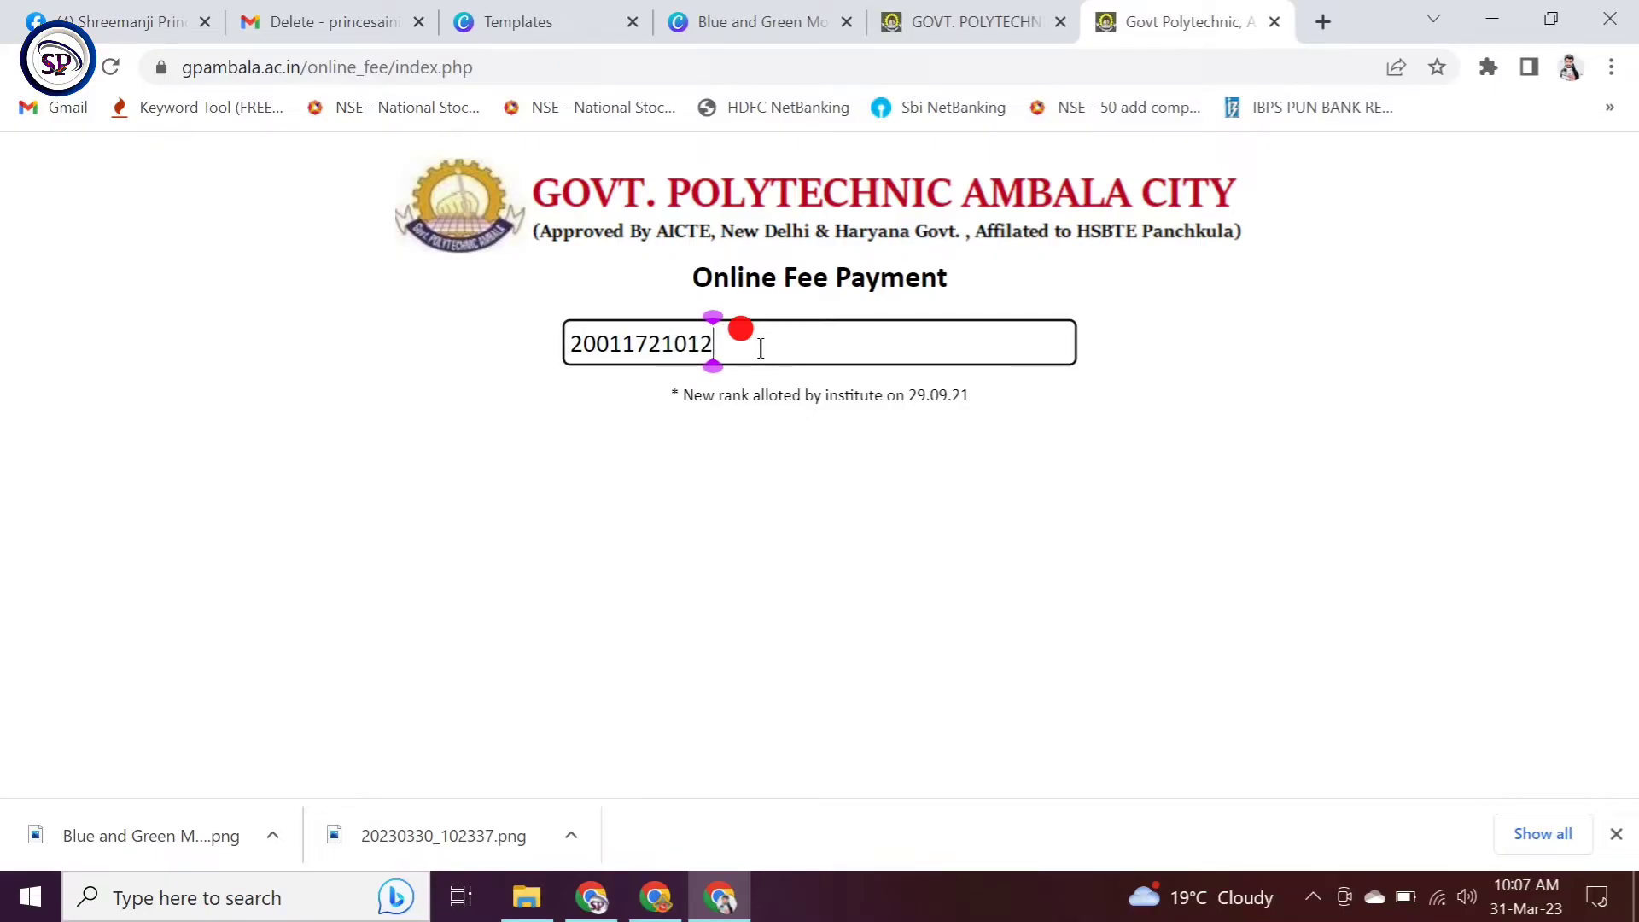
pyautogui.press('Return')
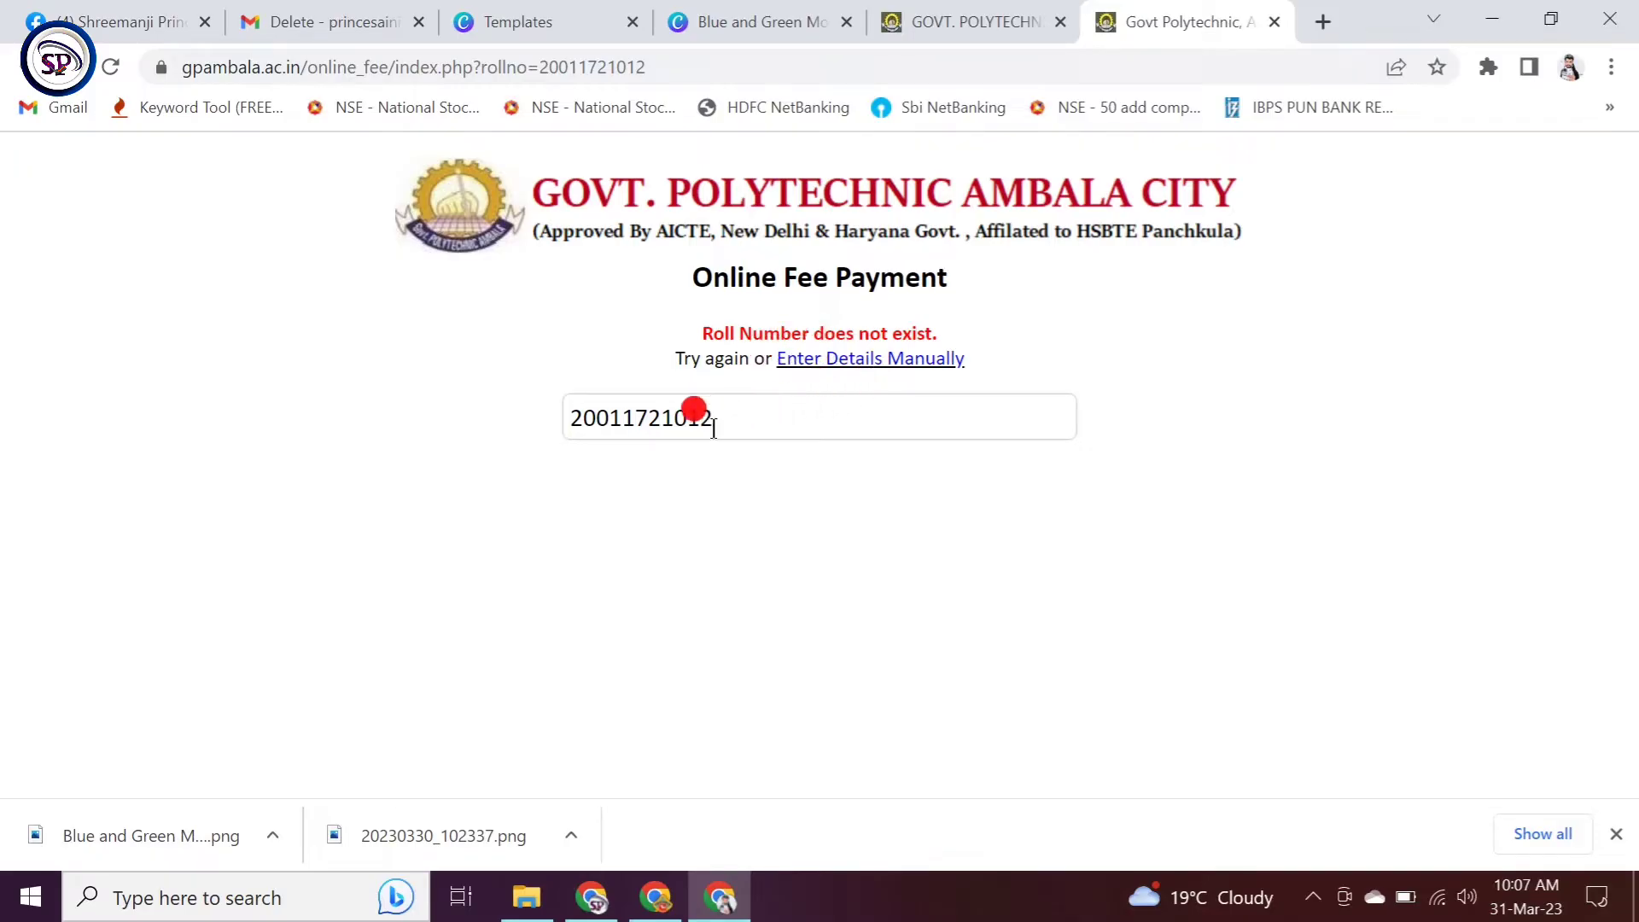
pyautogui.click(598, 418)
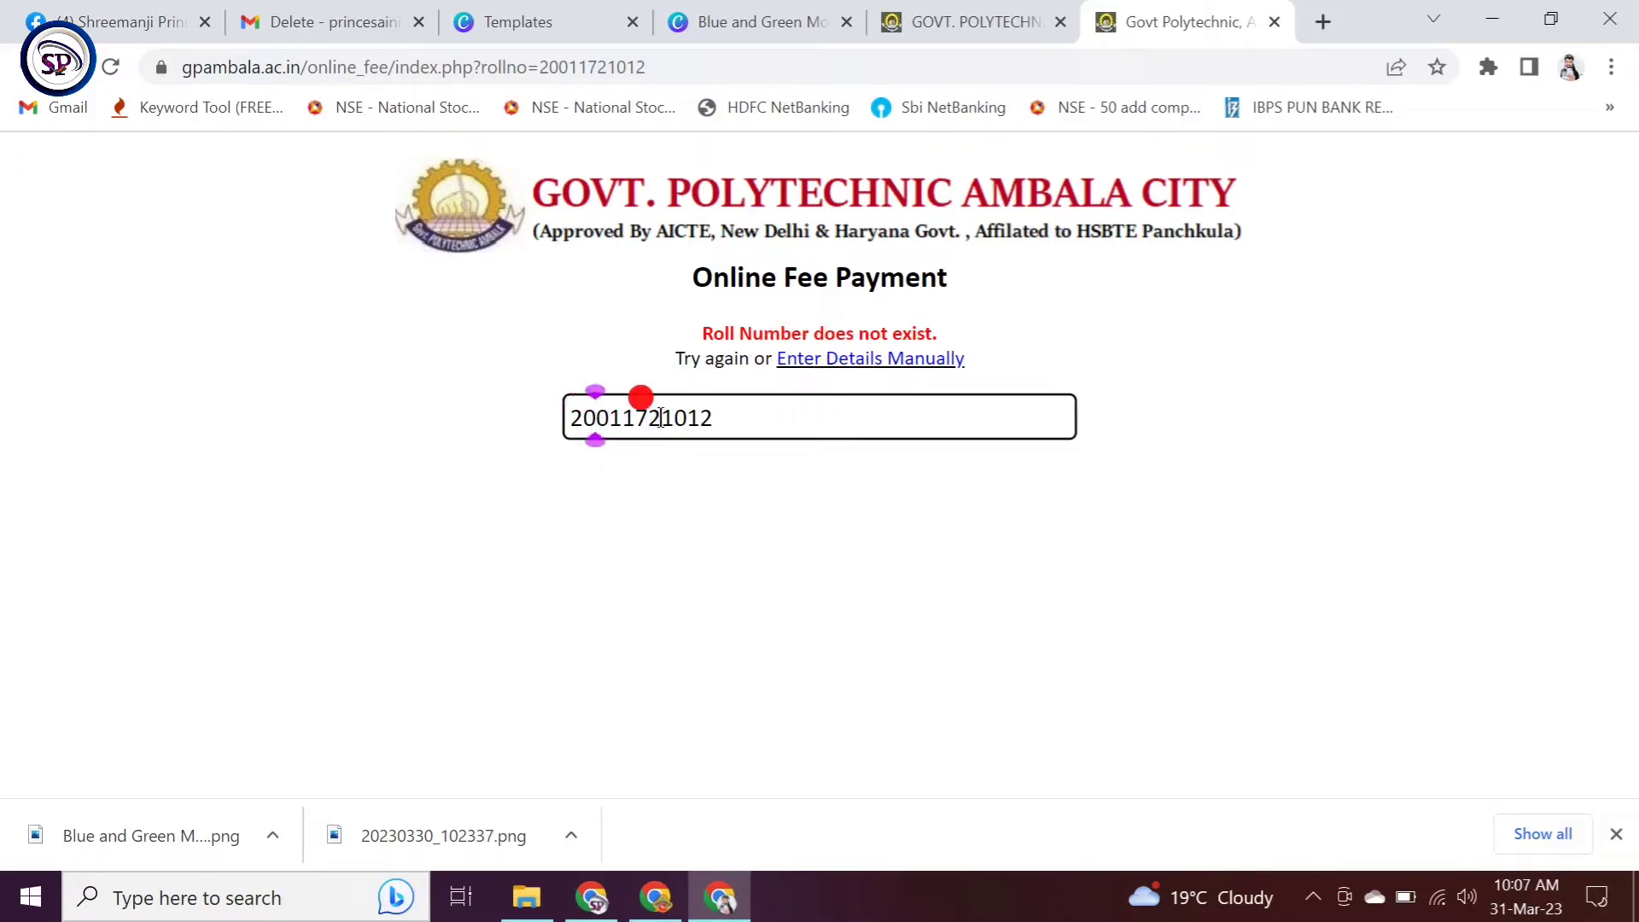
pyautogui.write('0')
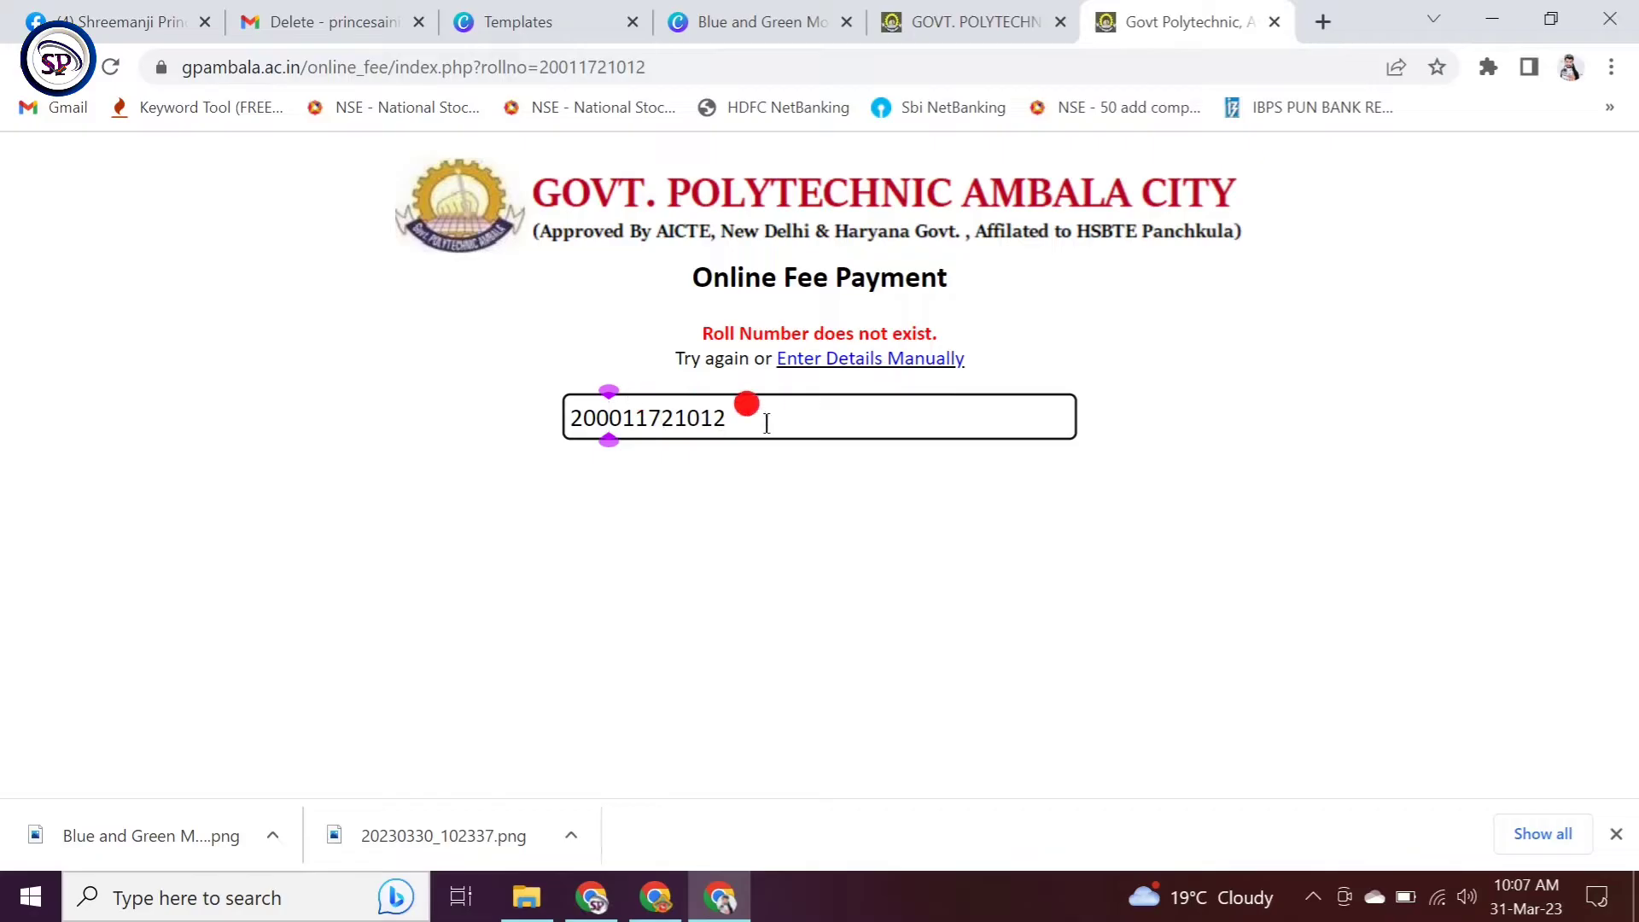
pyautogui.click(766, 425)
pyautogui.press('Return')
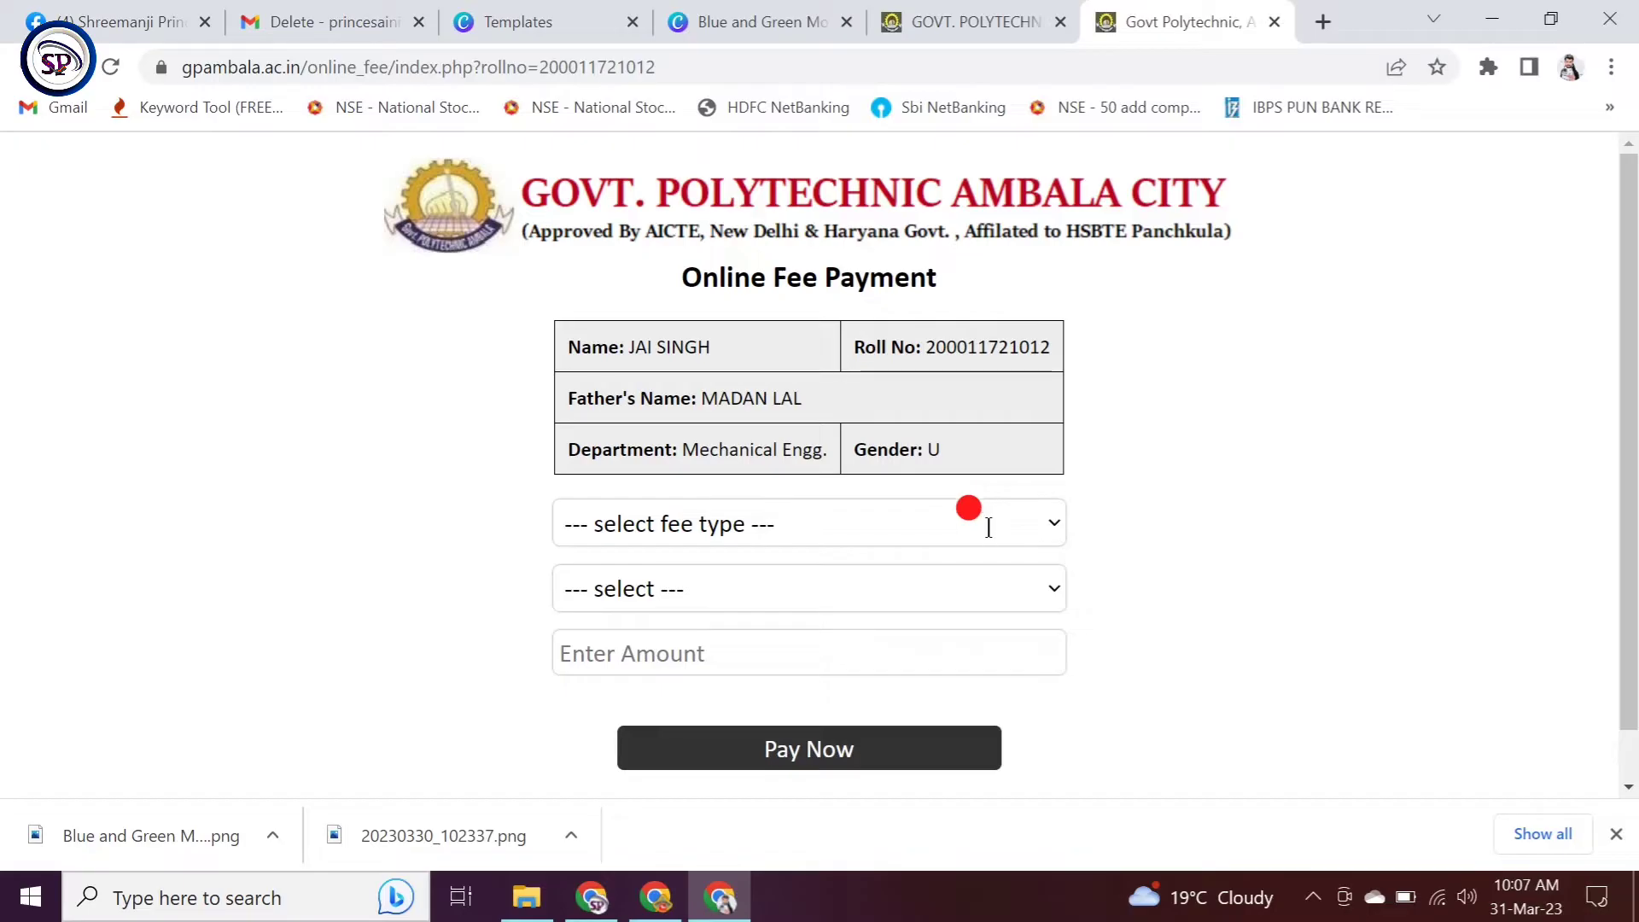
# Step: Choose Regular Semester Fee as the fee type and 6th as the semester
pyautogui.click(1044, 516)
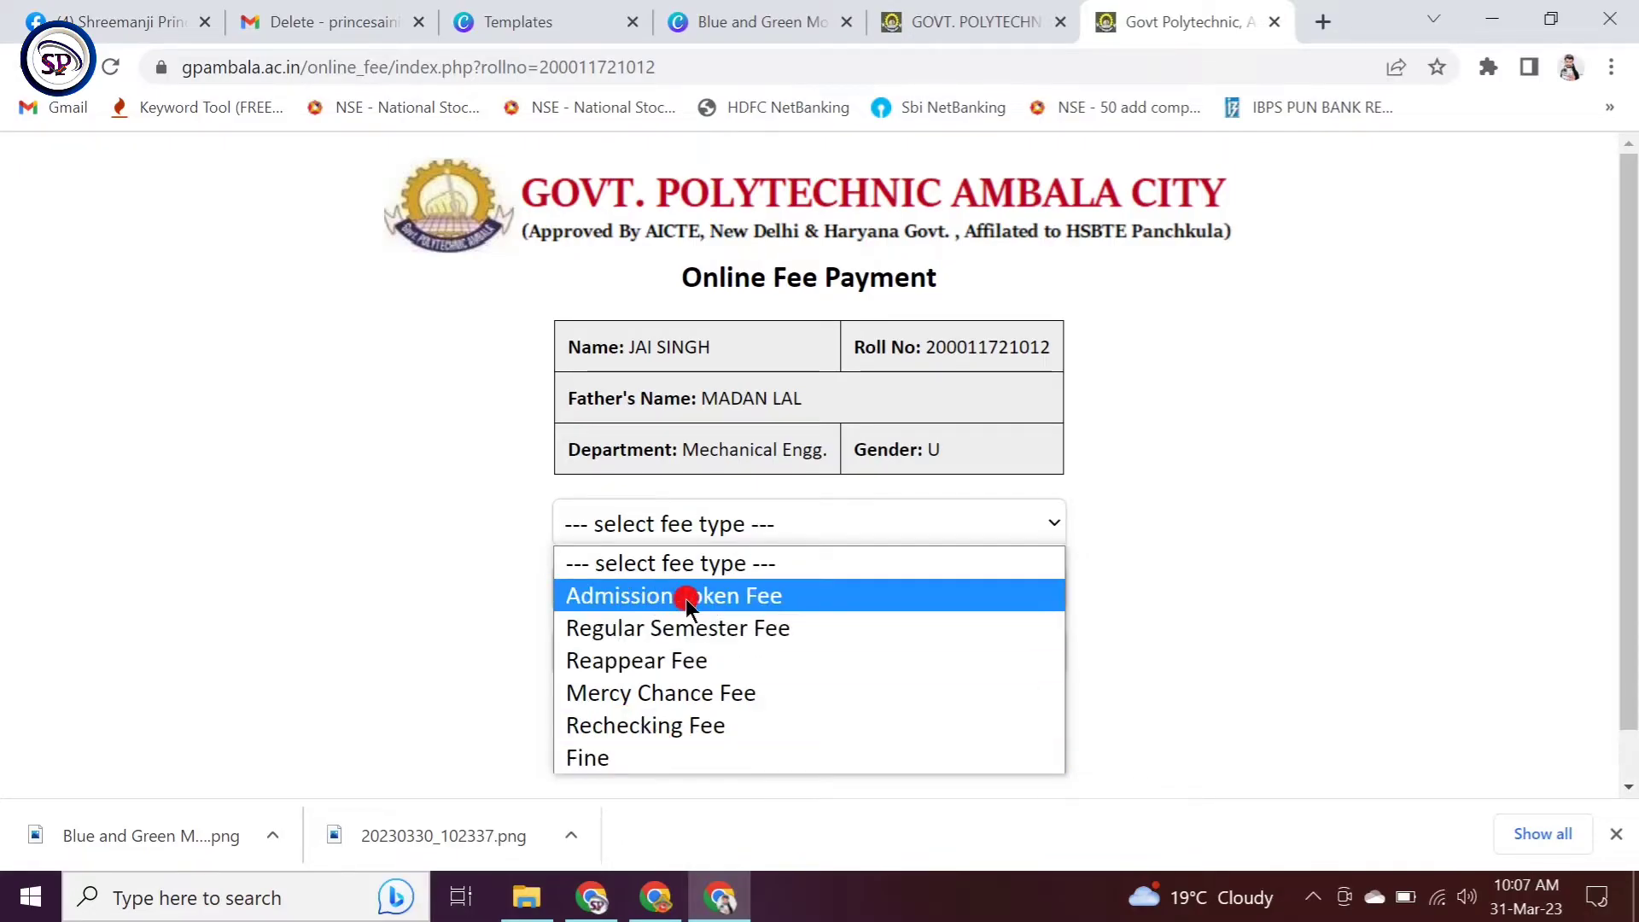
pyautogui.click(707, 631)
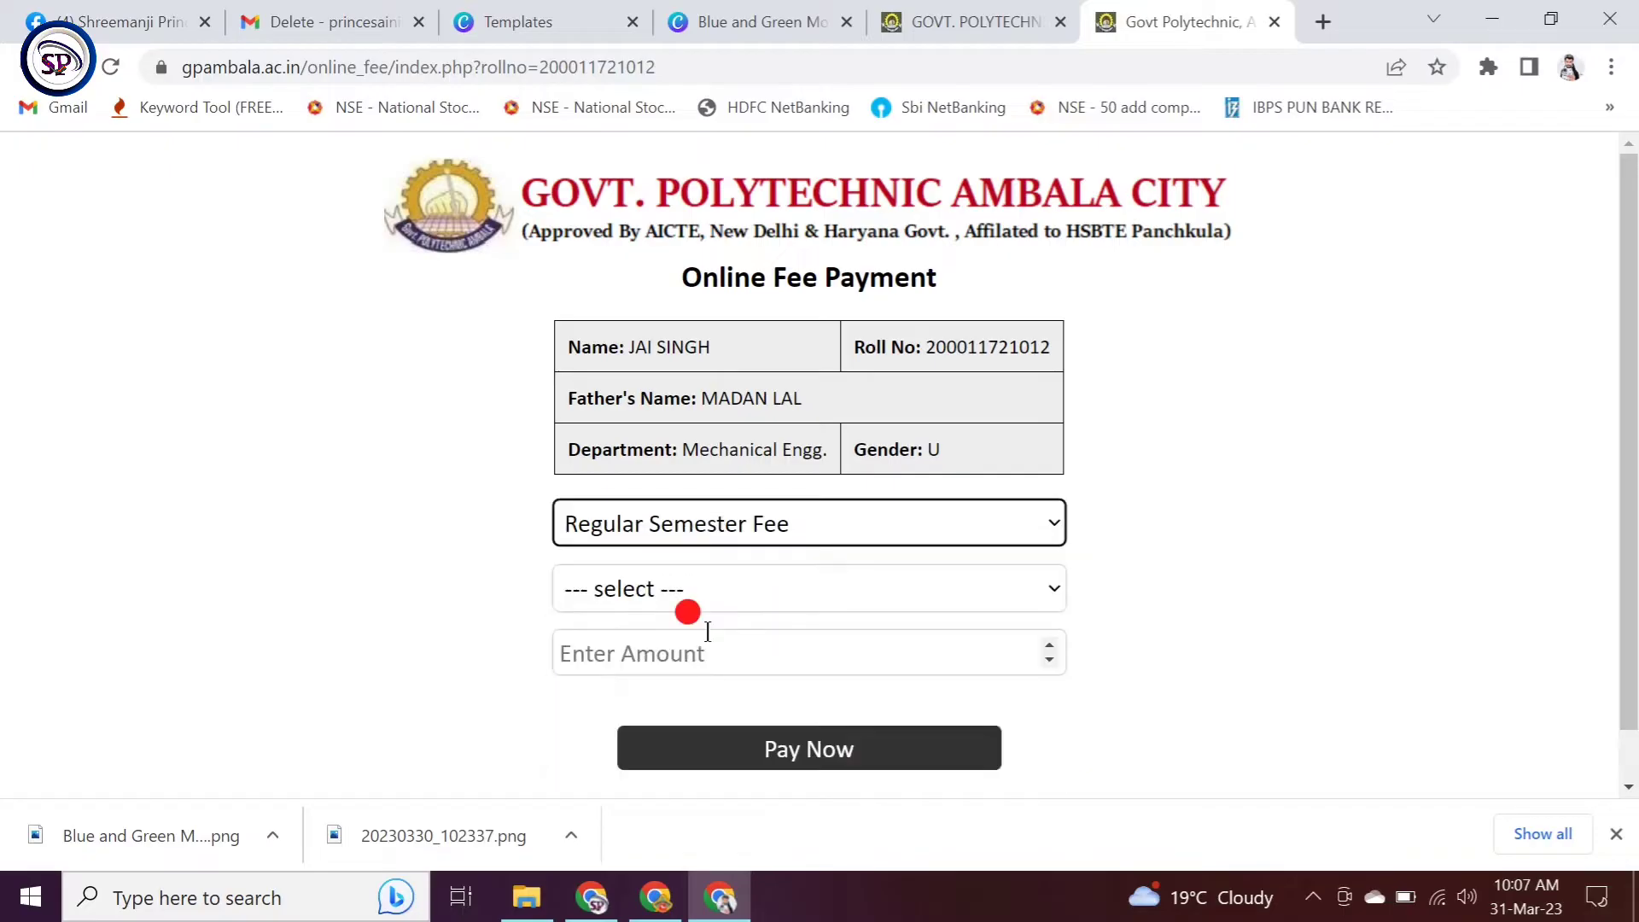
pyautogui.click(747, 591)
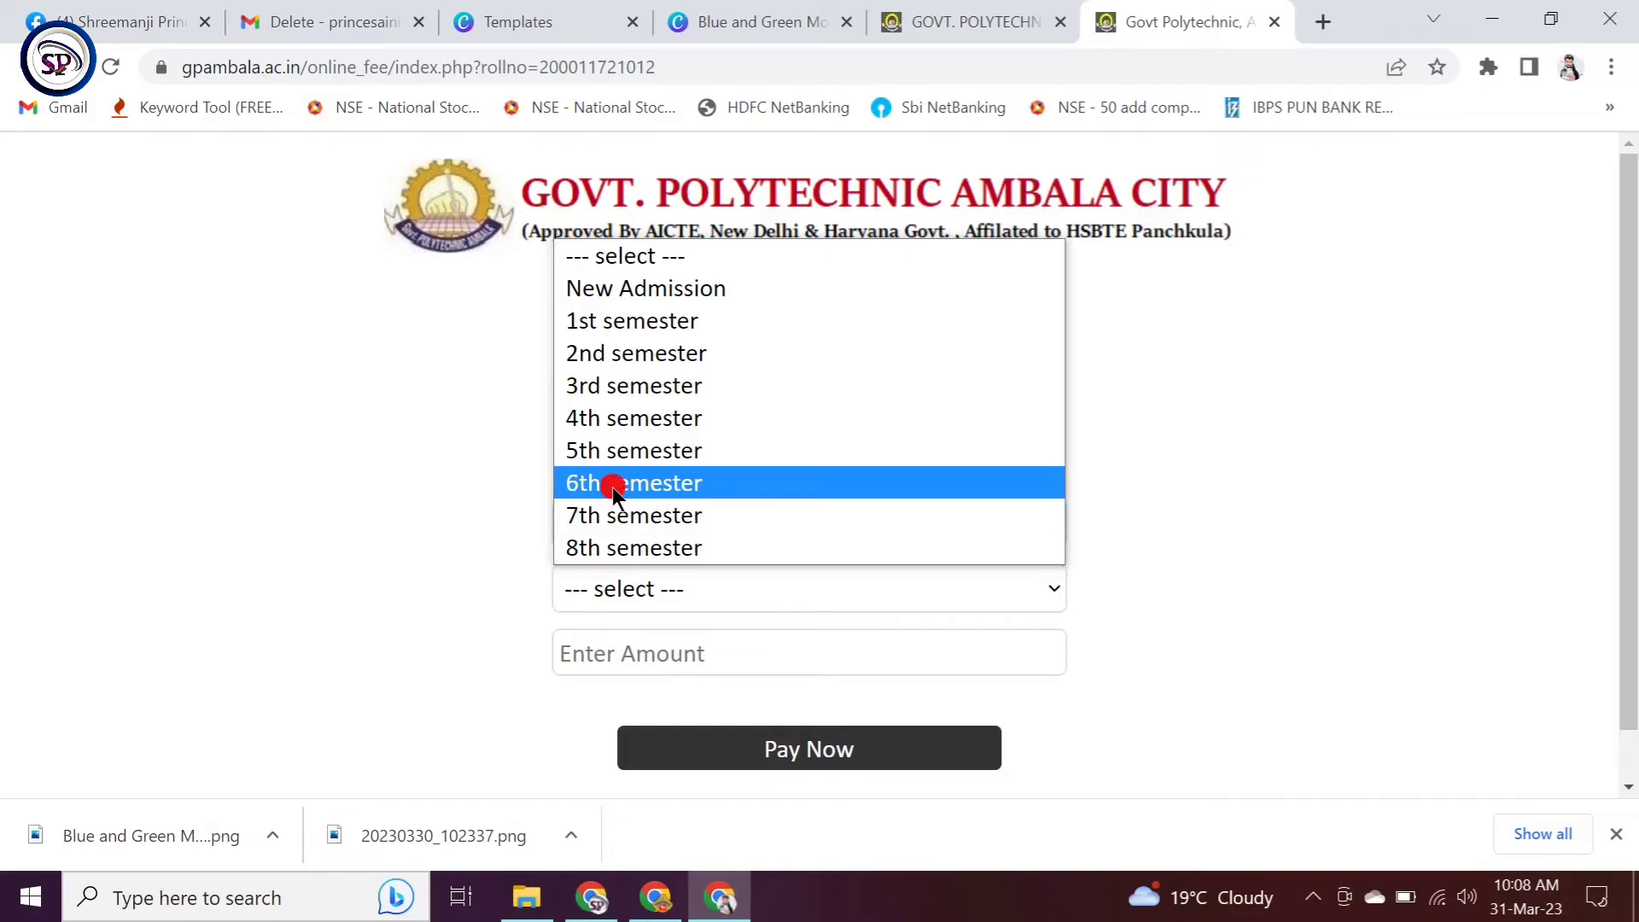
pyautogui.click(612, 487)
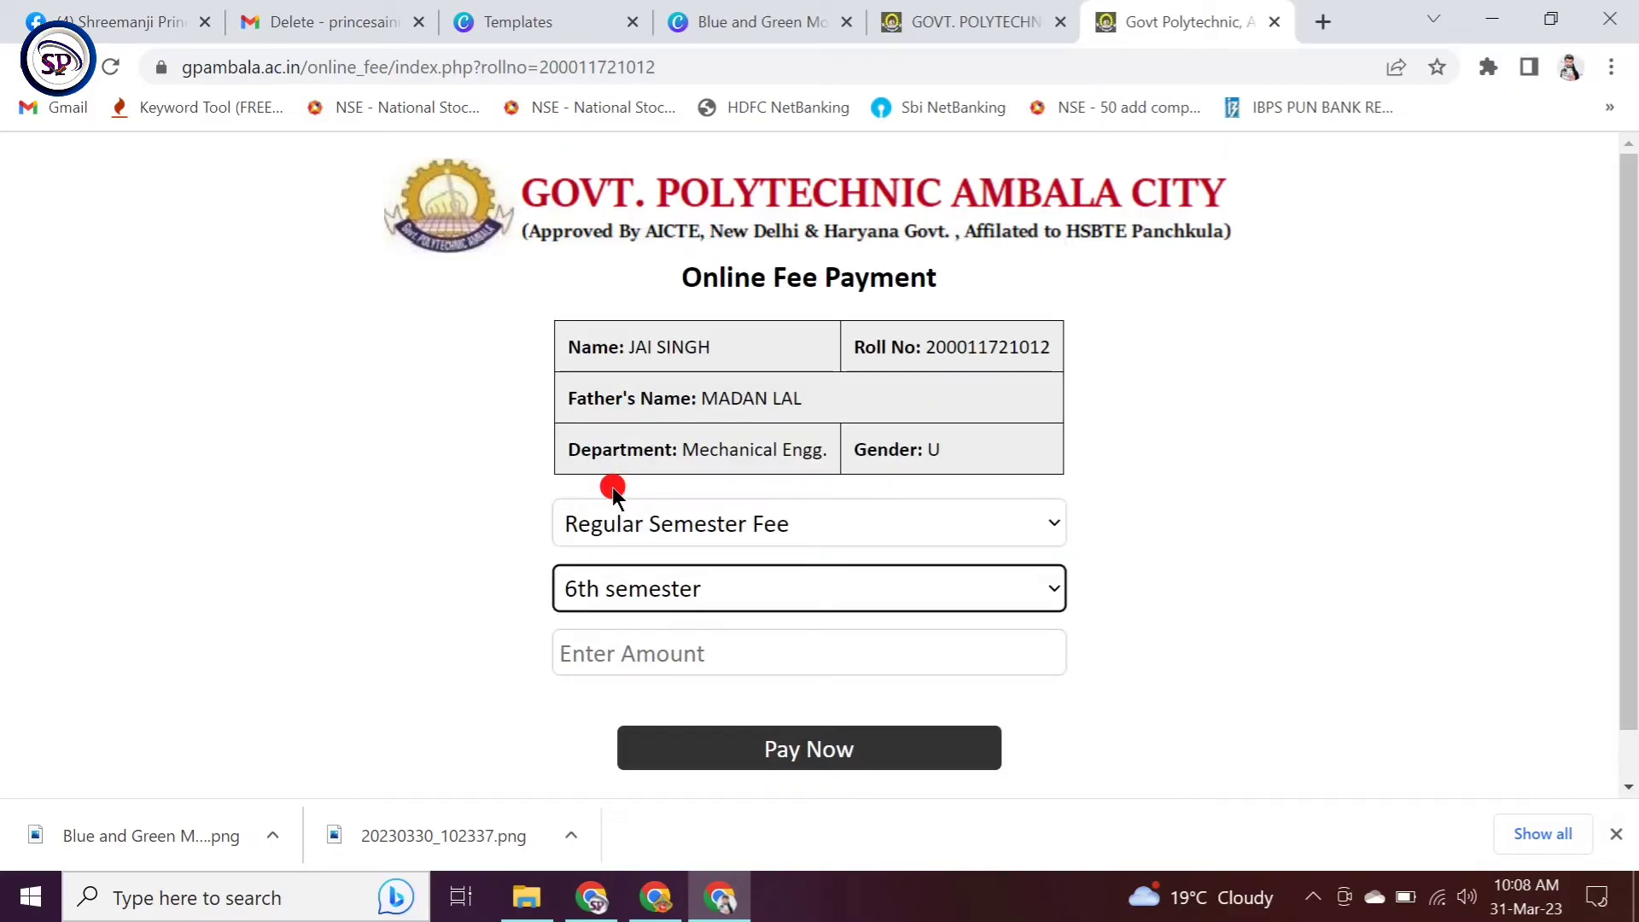
# Step: Clear the amount field and enter 3450 as the fee amount
pyautogui.click(679, 650)
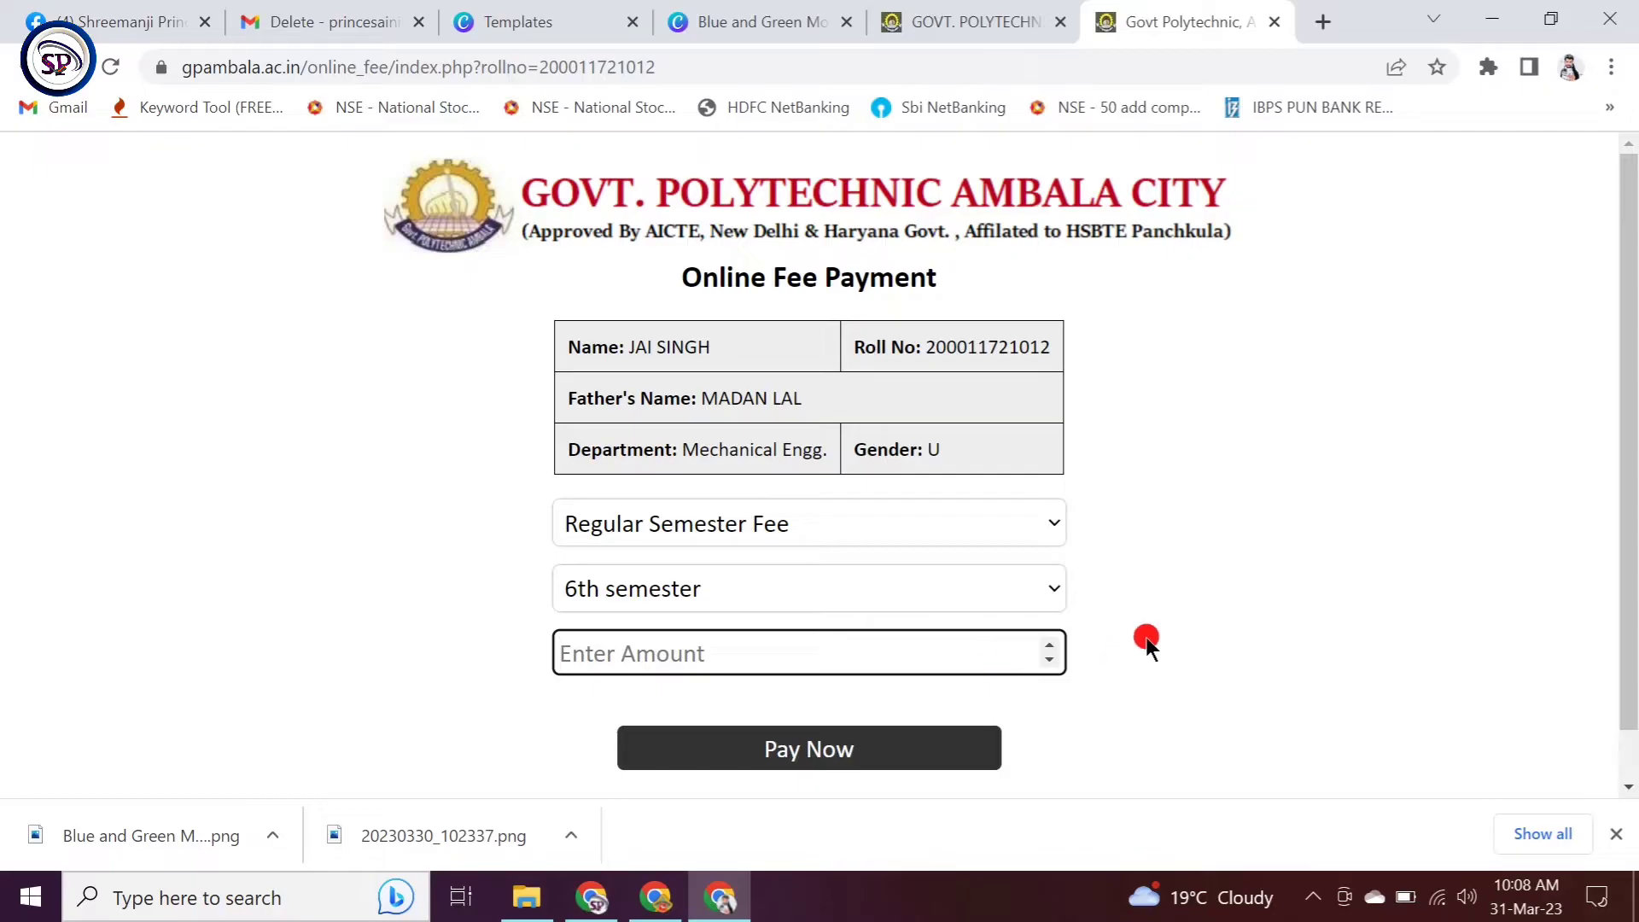
pyautogui.click(1048, 661)
pyautogui.click(1049, 660)
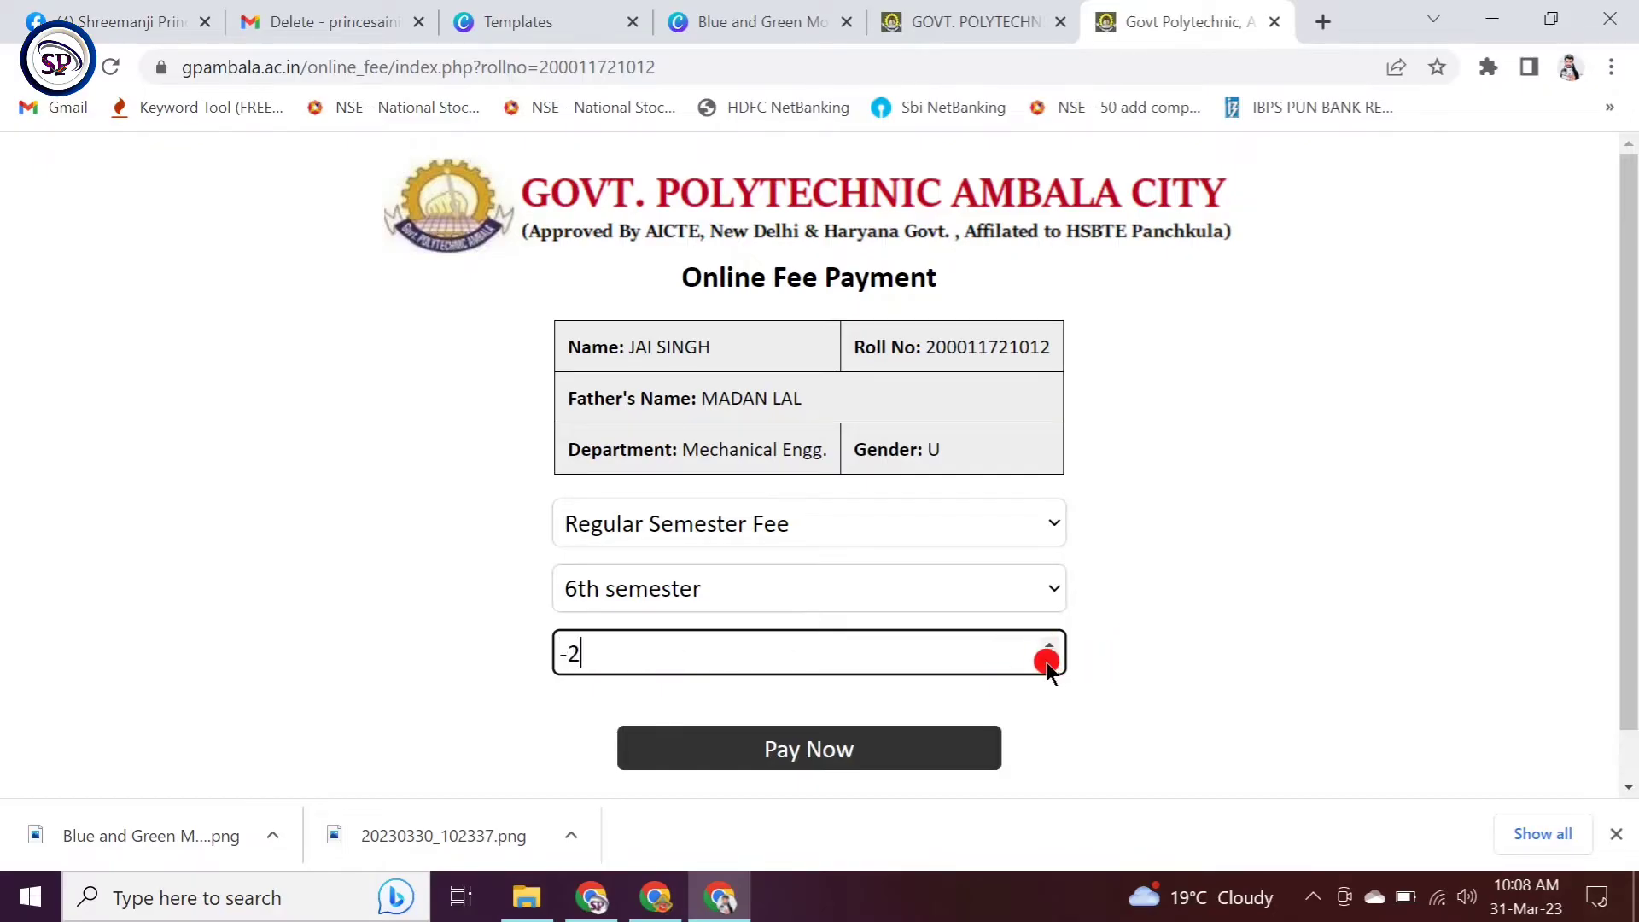
pyautogui.click(1048, 646)
pyautogui.click(1048, 646)
pyautogui.press('BackSpace')
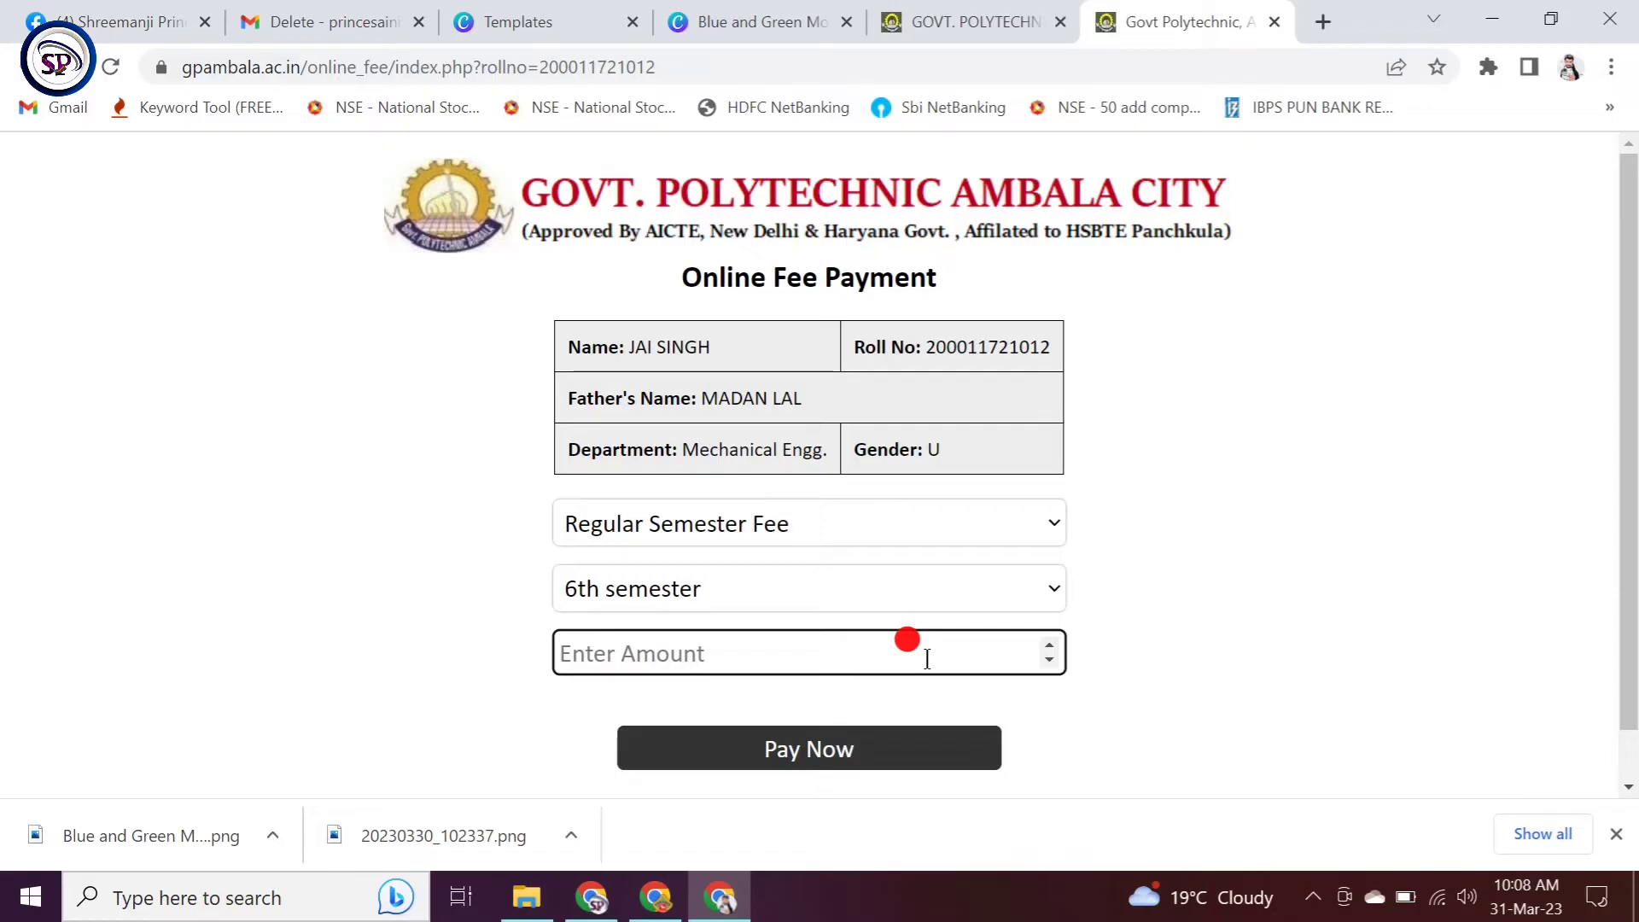
pyautogui.write('3450')
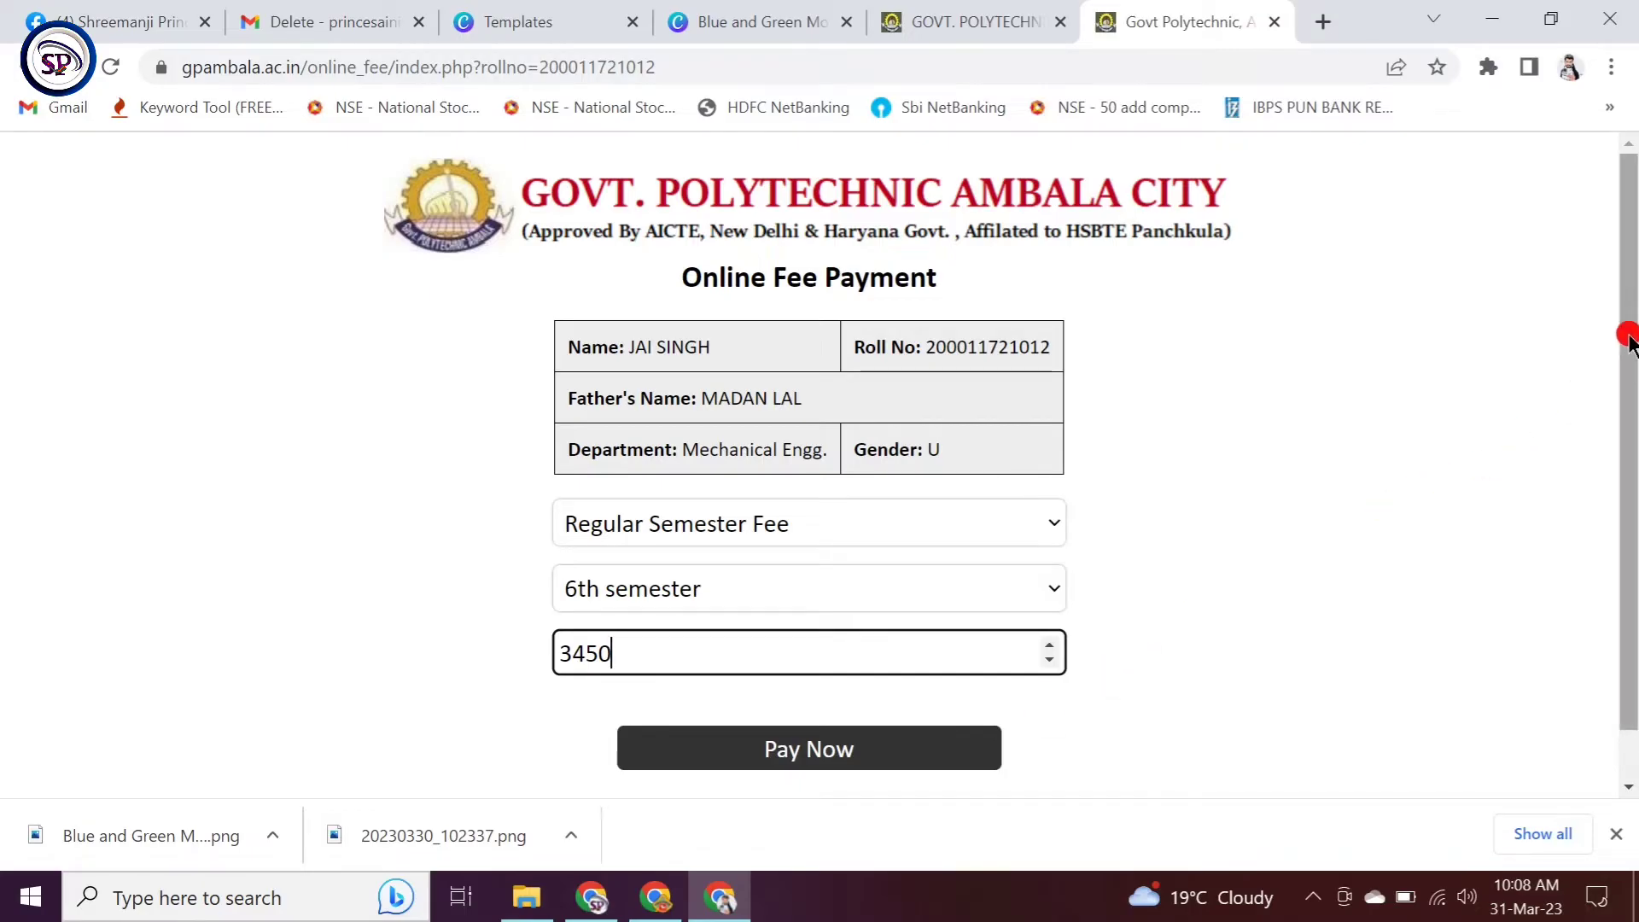
pyautogui.scroll(-1, 1621, 354)
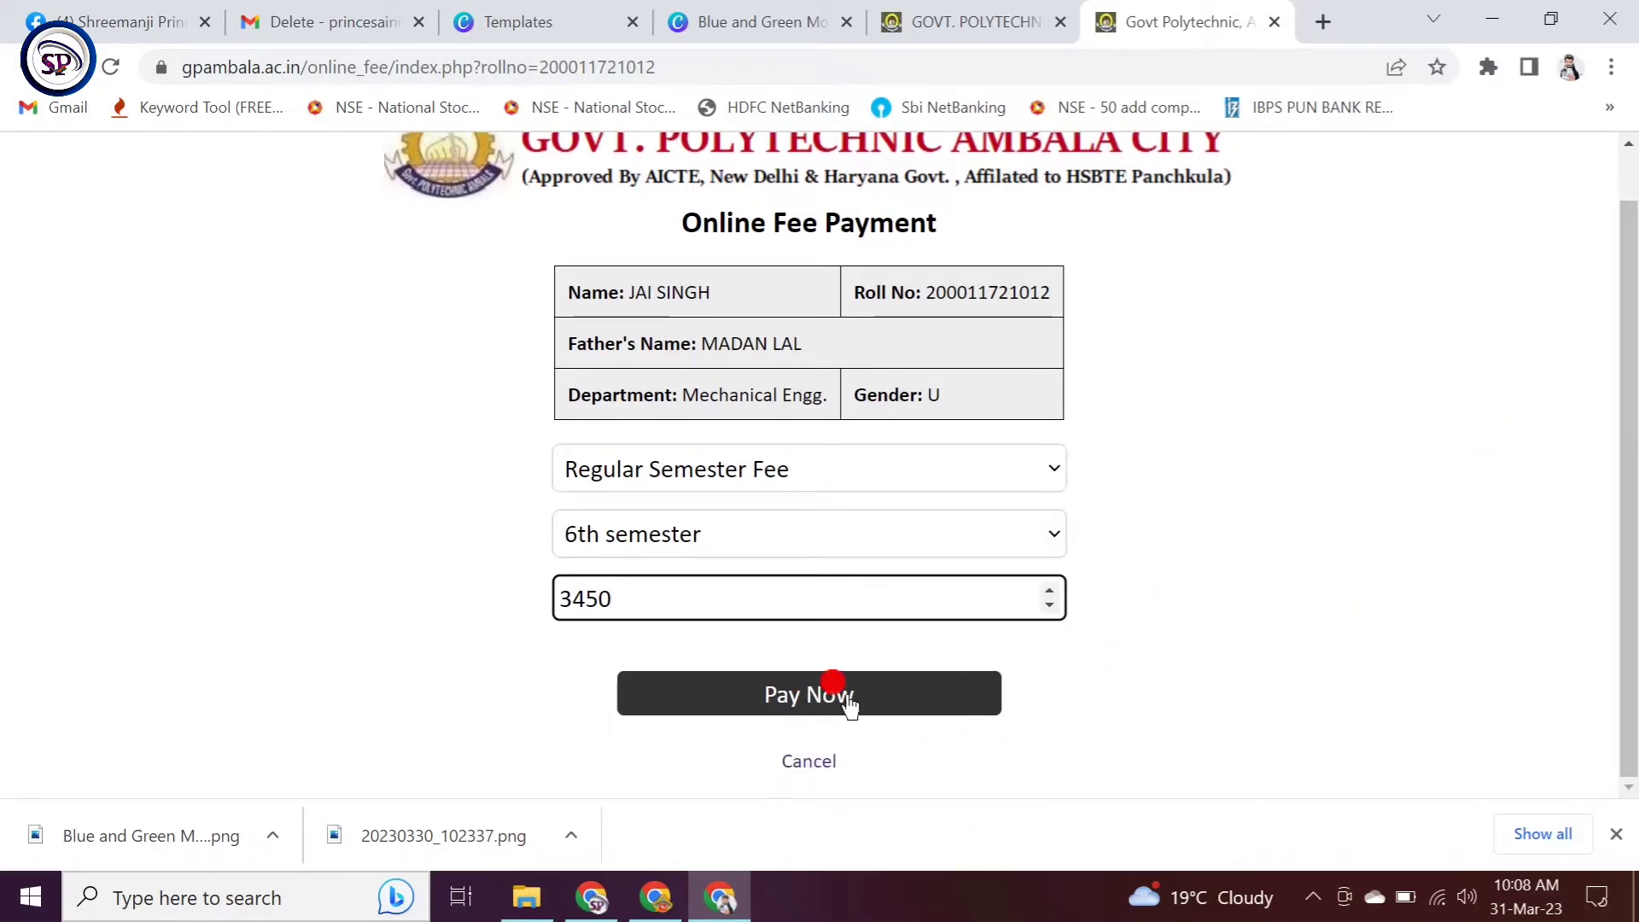
# Step: Submit the fee form and choose Cards on the Worldline checkout for INR 3450.00
pyautogui.click(822, 695)
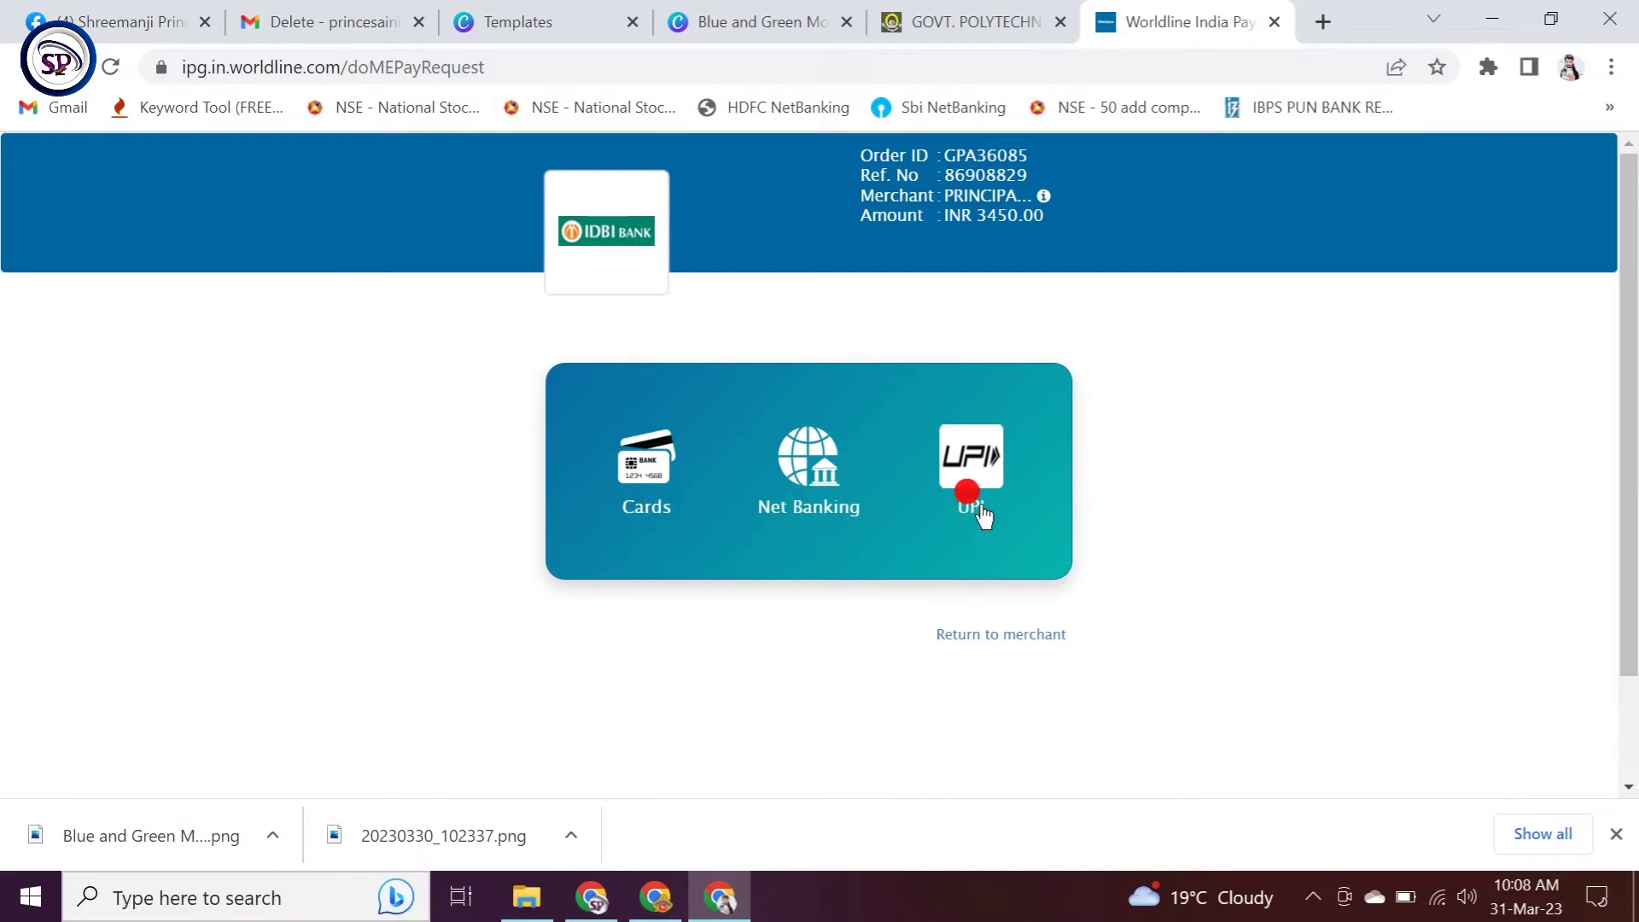
pyautogui.click(649, 464)
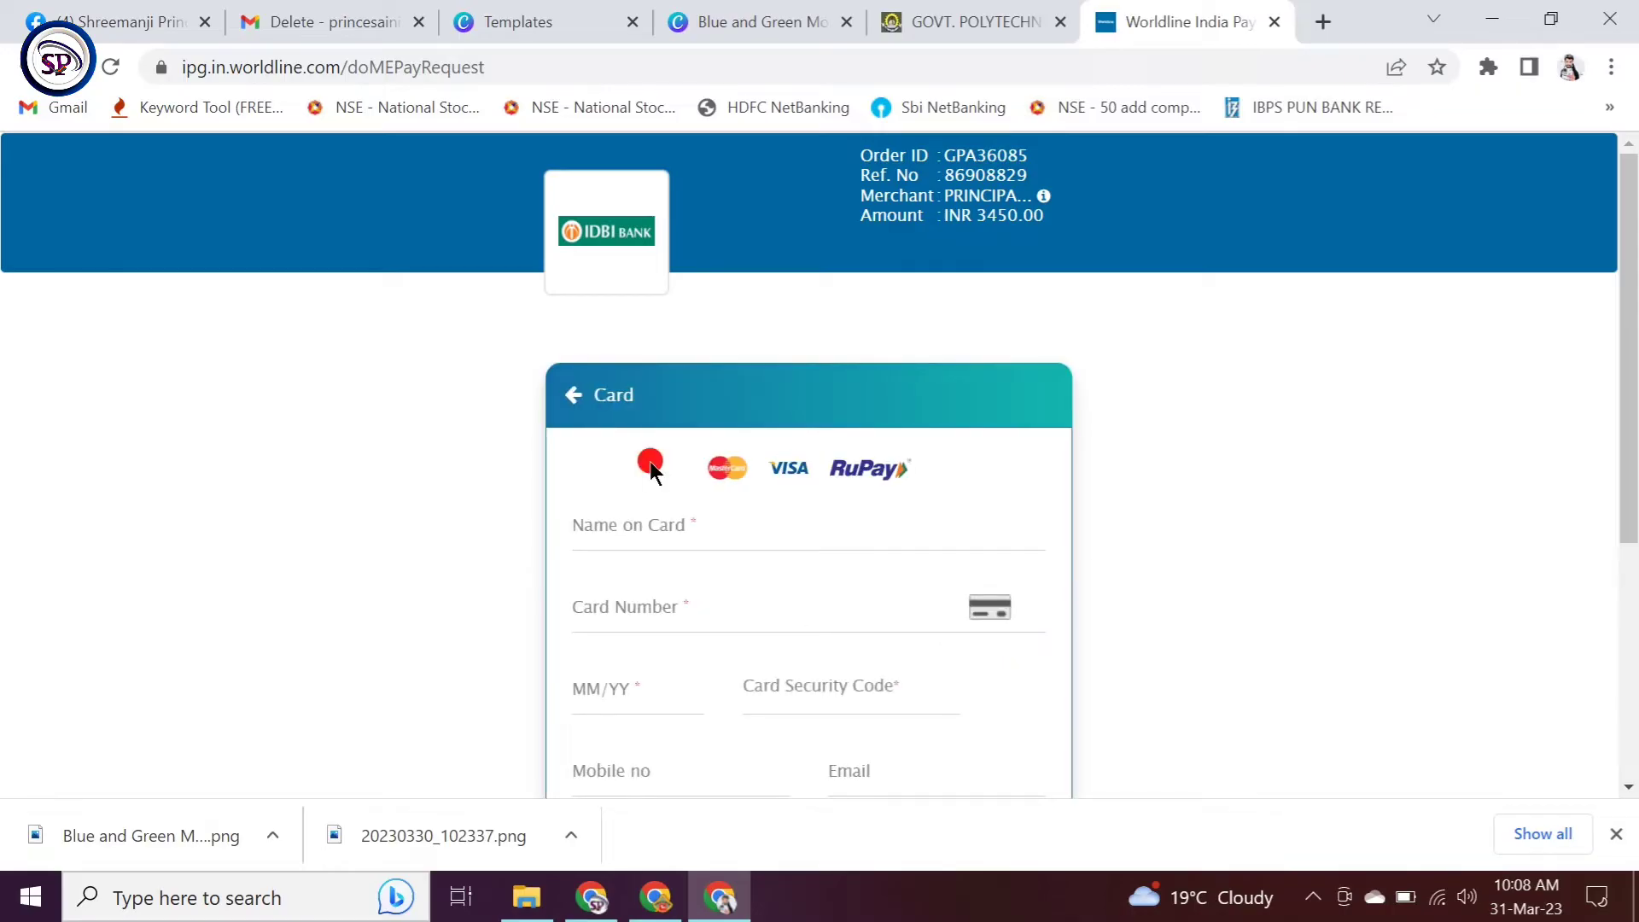
pyautogui.scroll(-3, 649, 465)
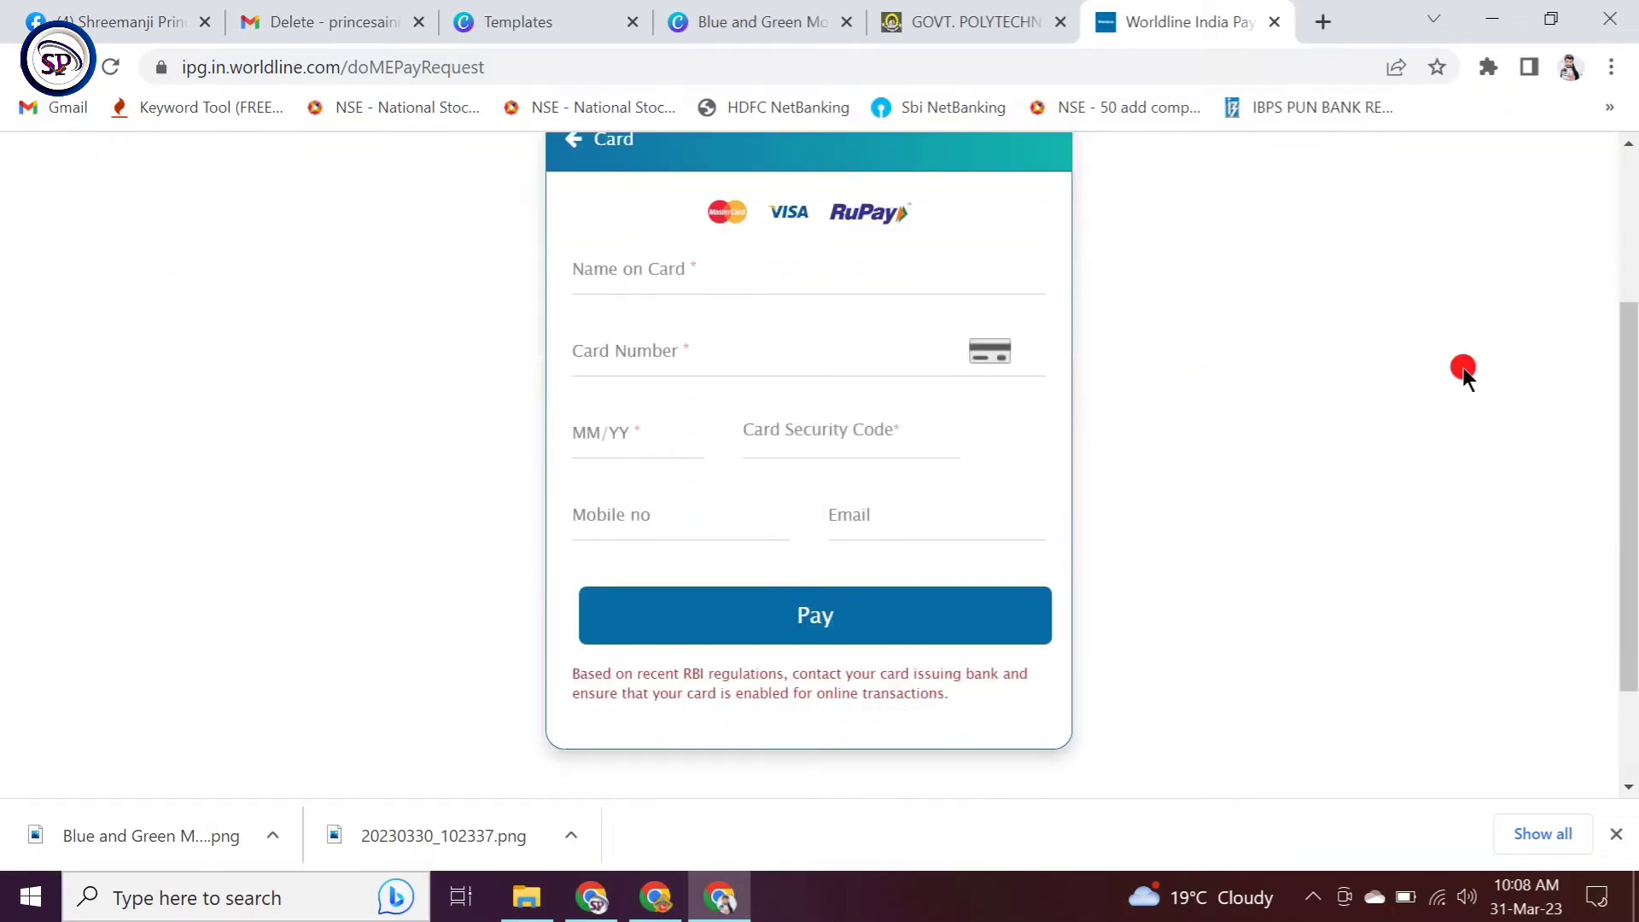
pyautogui.moveTo(1624, 384); pyautogui.dragTo(1621, 329)
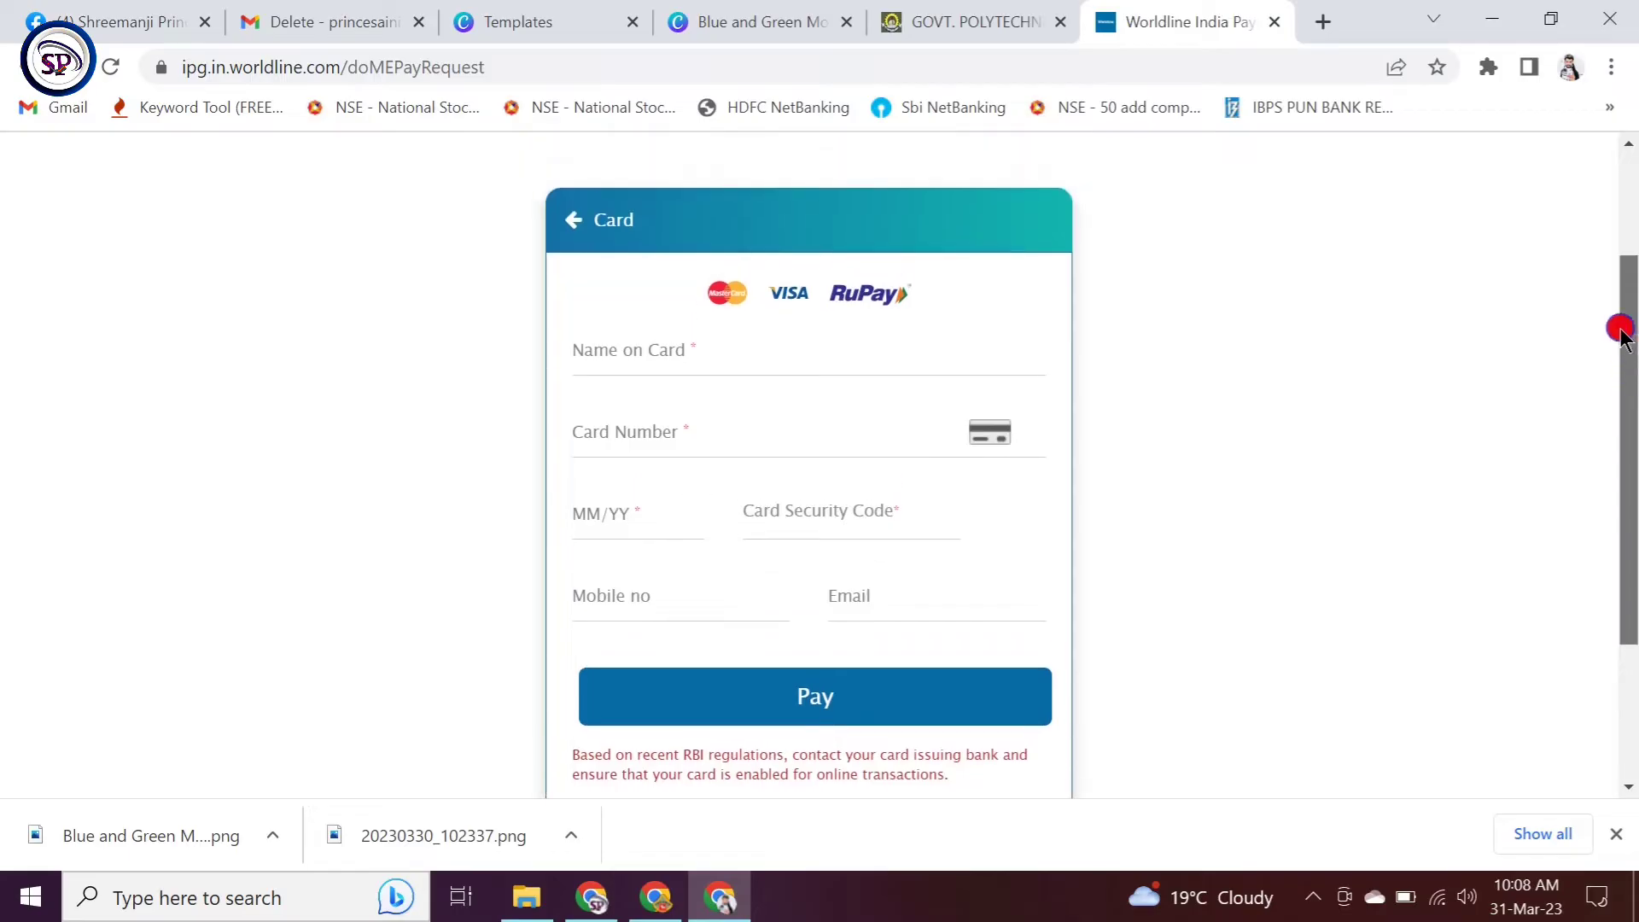
pyautogui.click(666, 339)
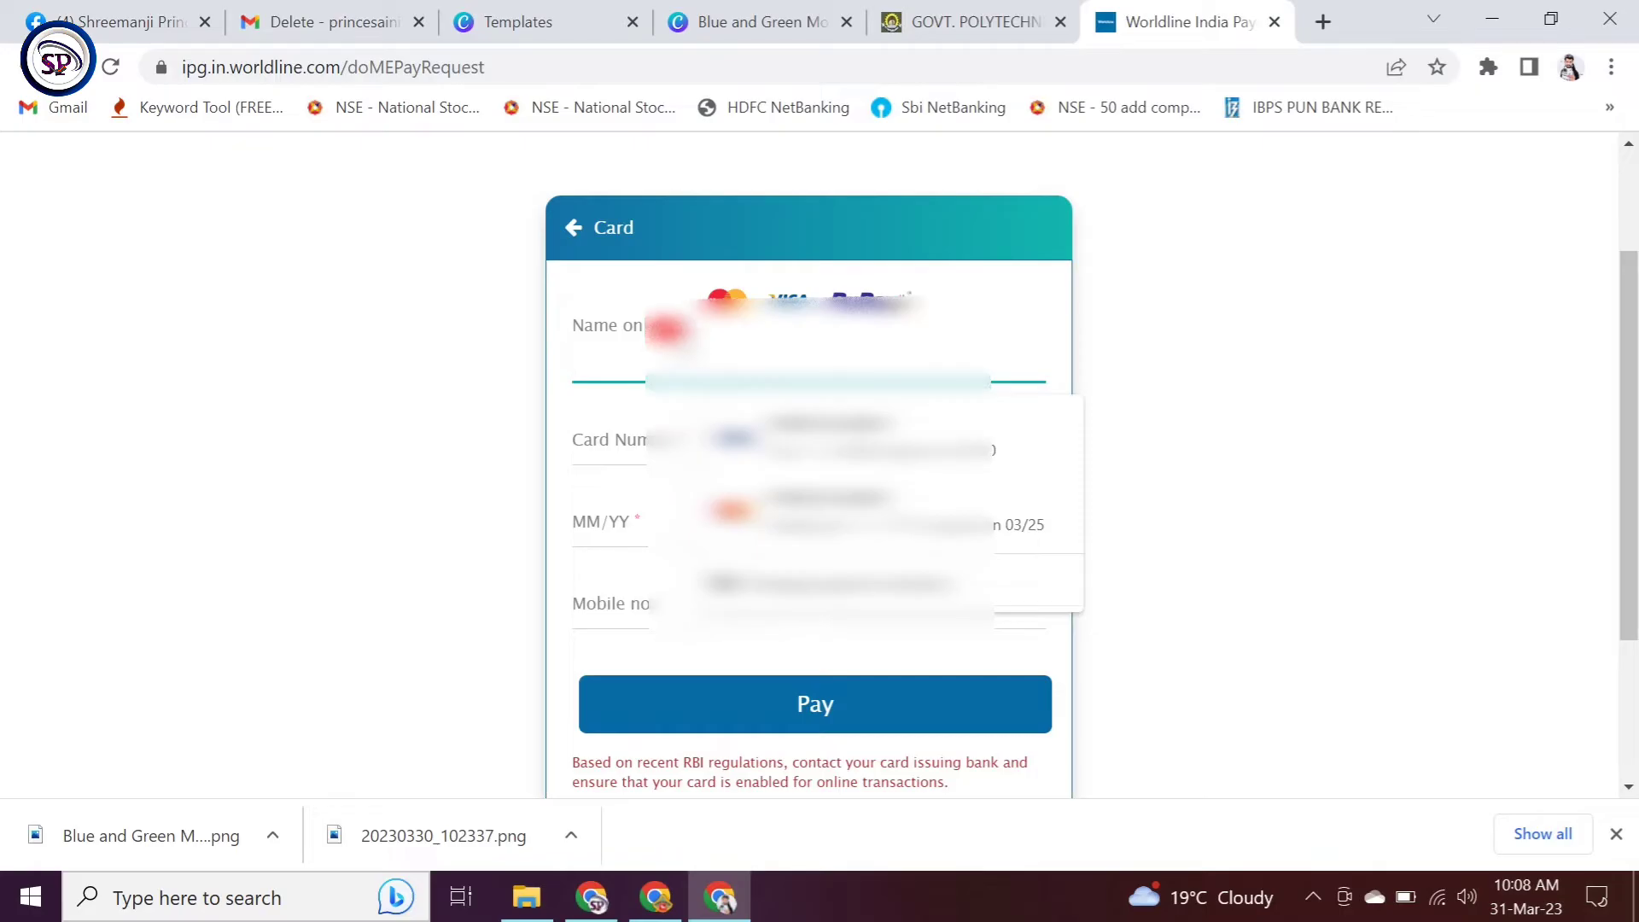
# Step: Fill in the saved card, CVV, the mobile number and suggested e-mail, then pay
pyautogui.click(800, 450)
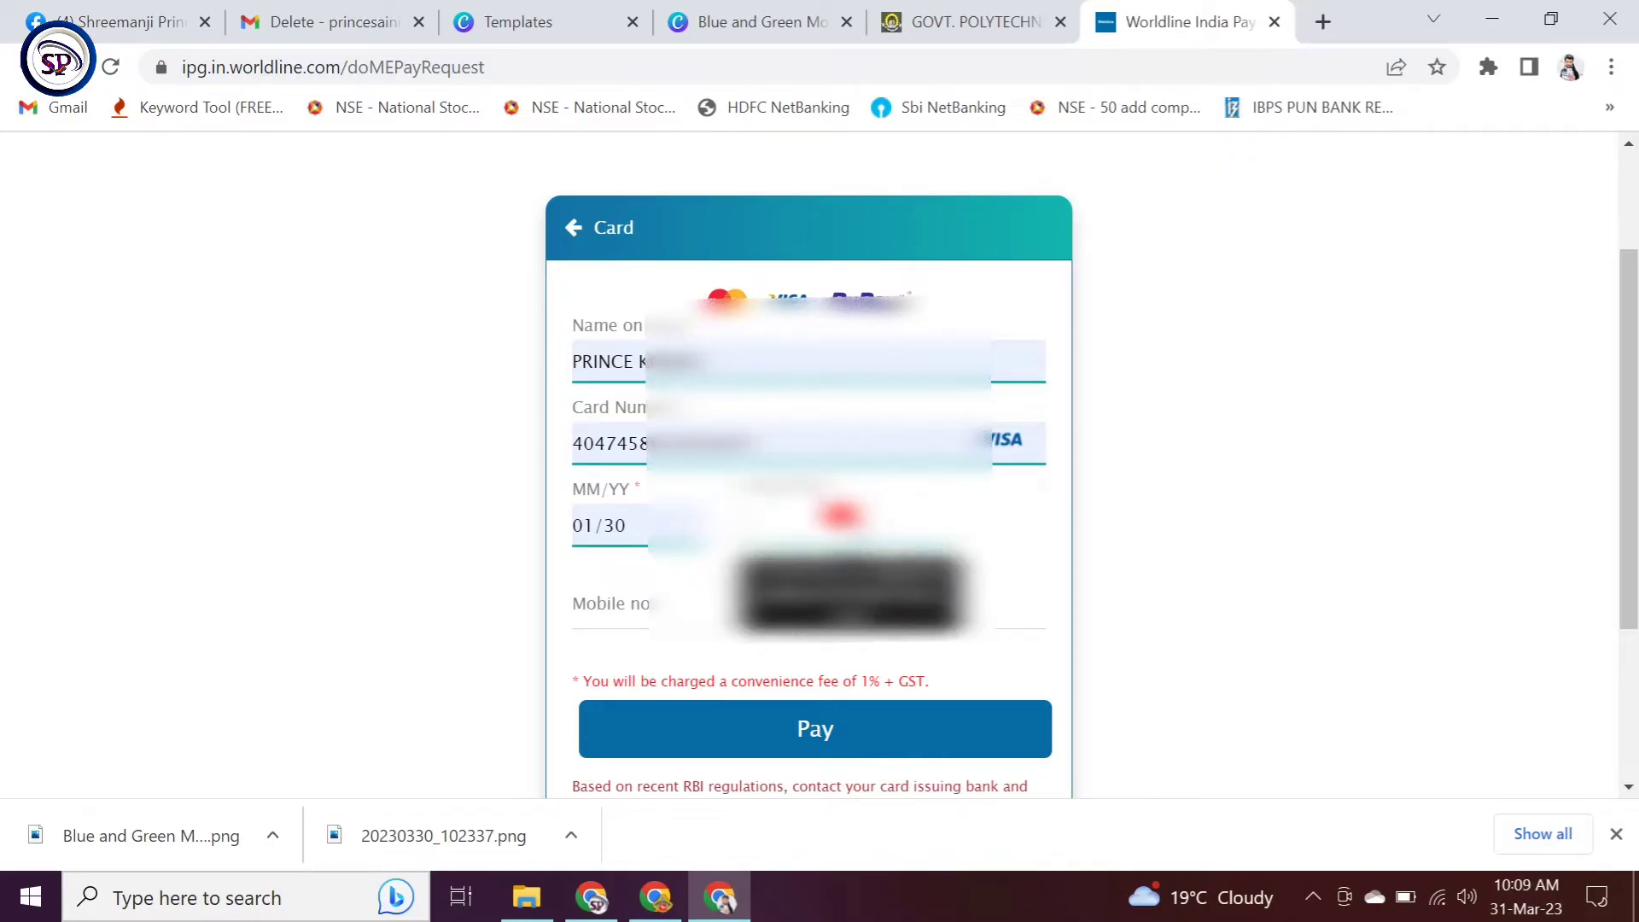
pyautogui.click(835, 515)
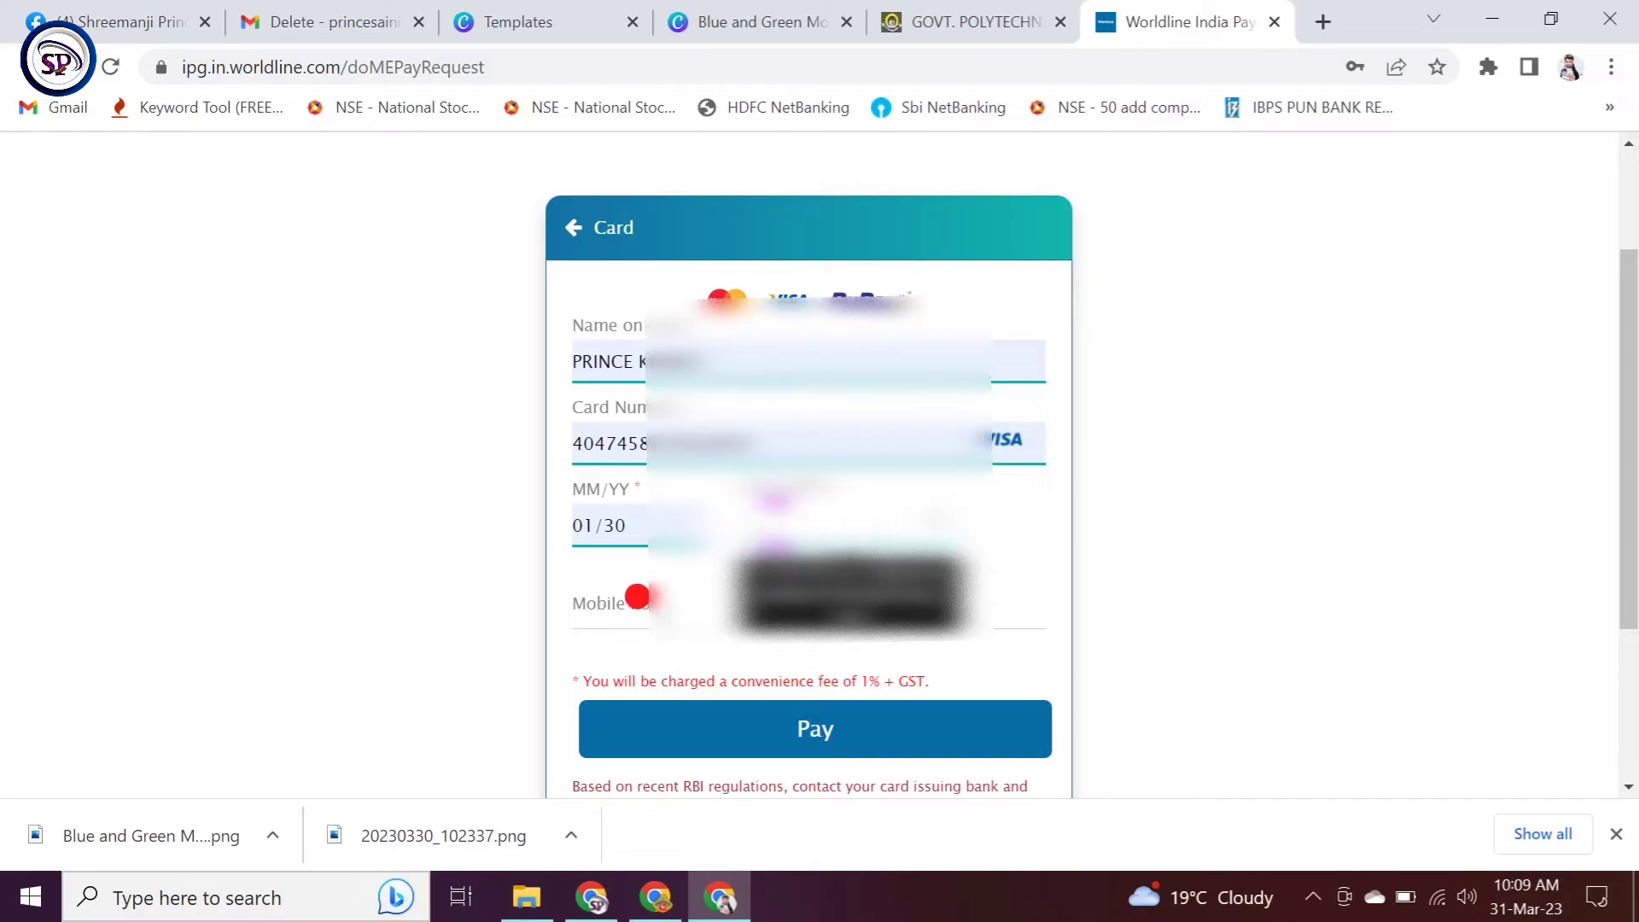
pyautogui.click(635, 589)
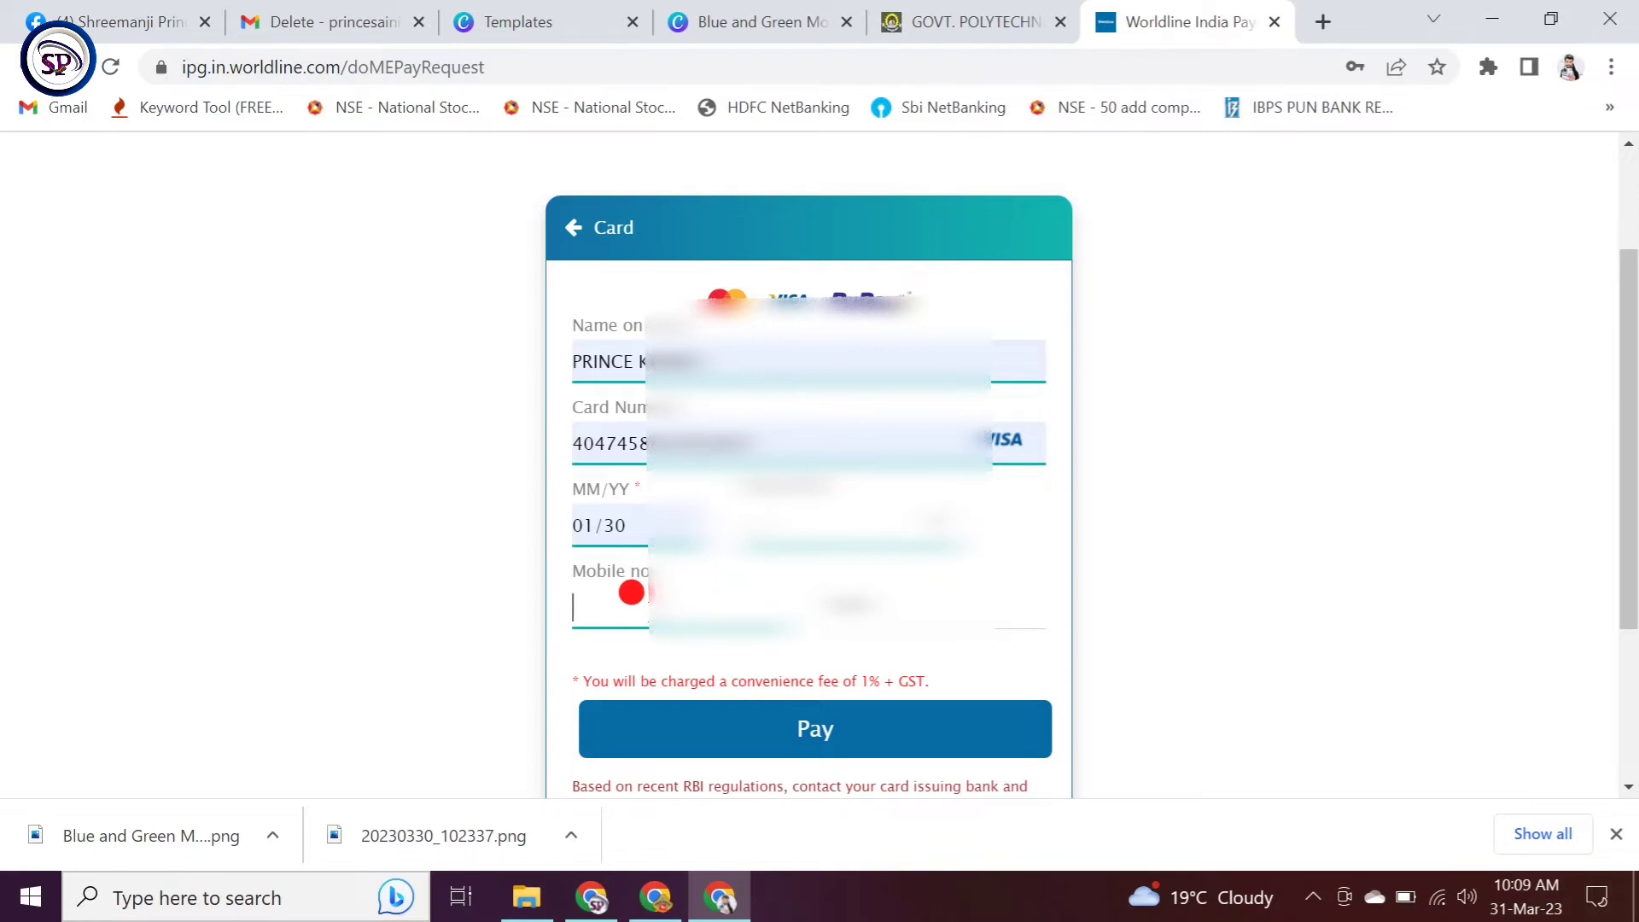
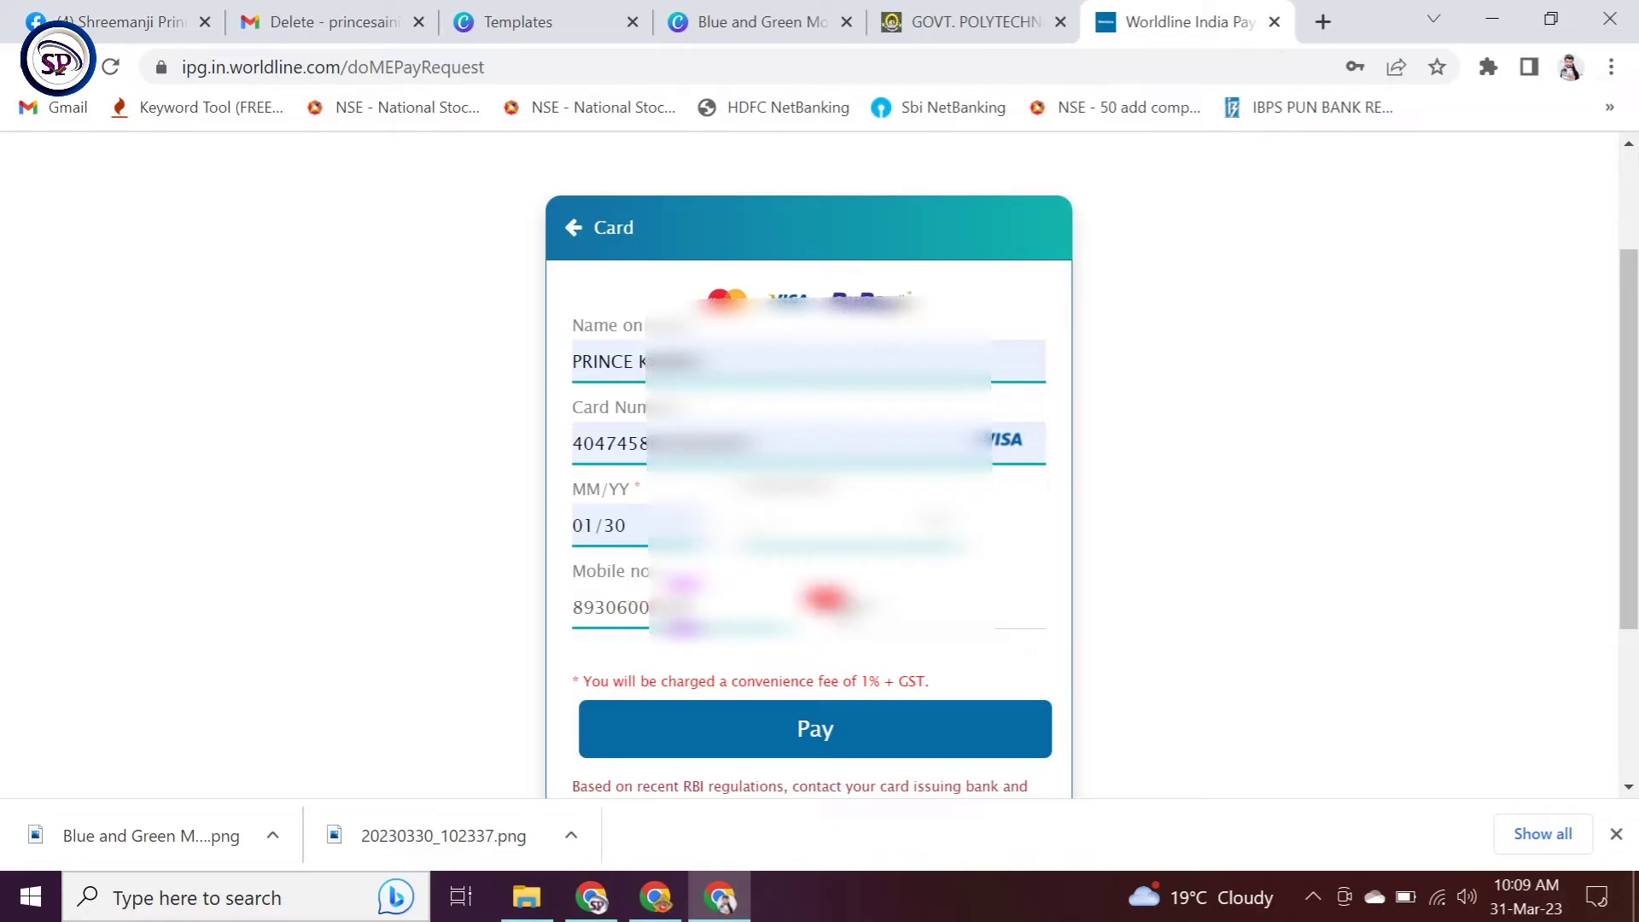
pyautogui.click(832, 597)
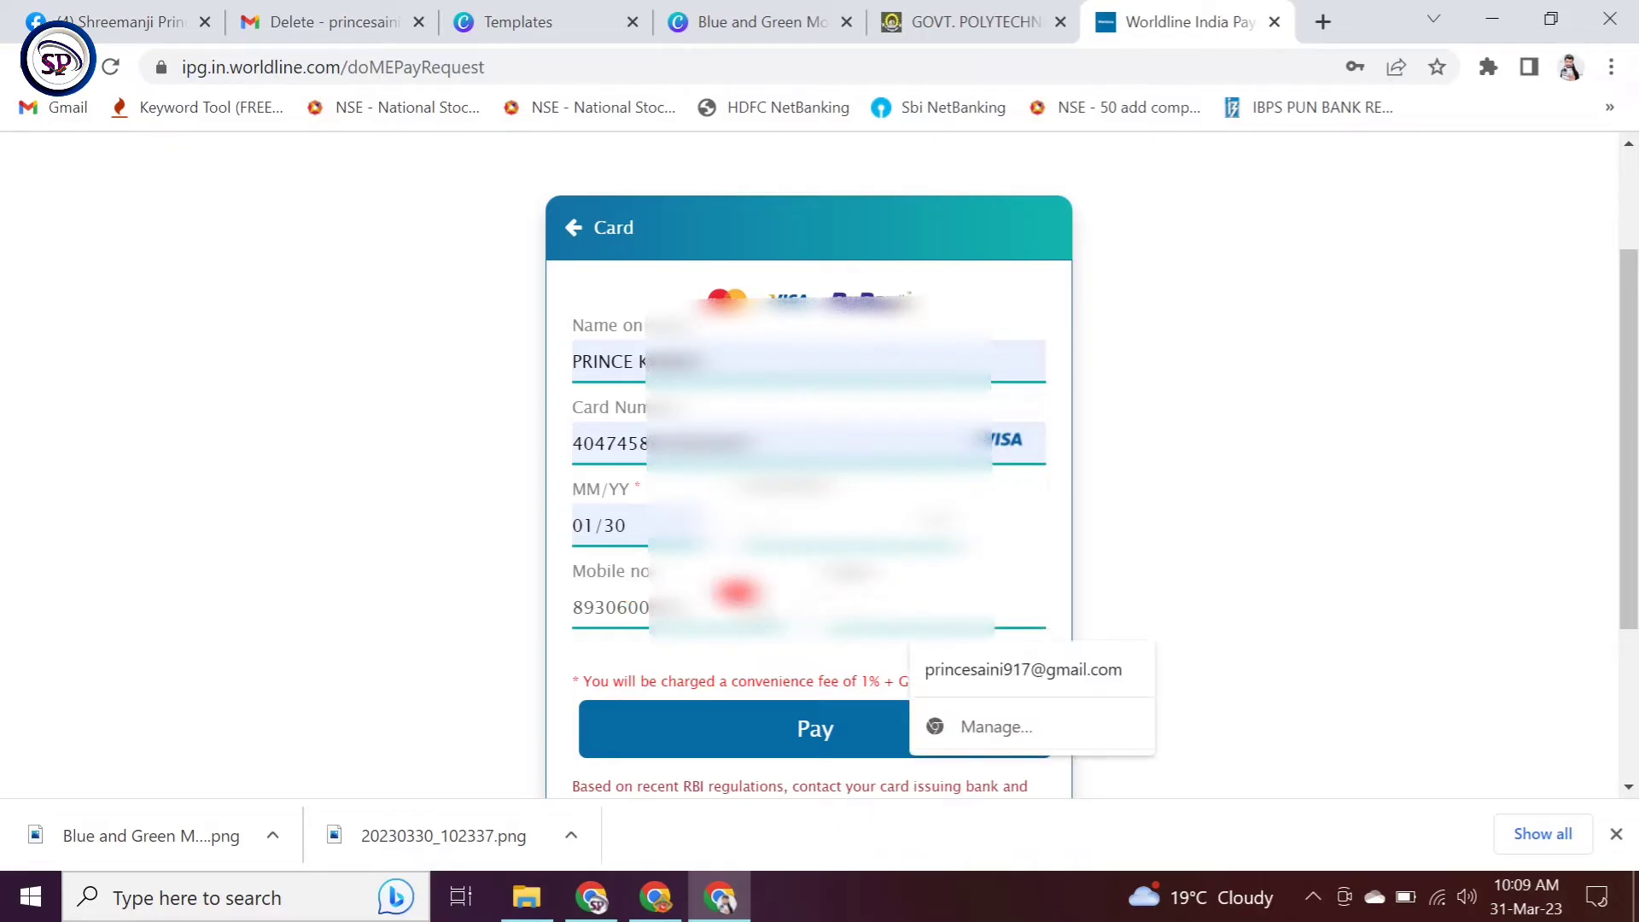
pyautogui.click(1010, 667)
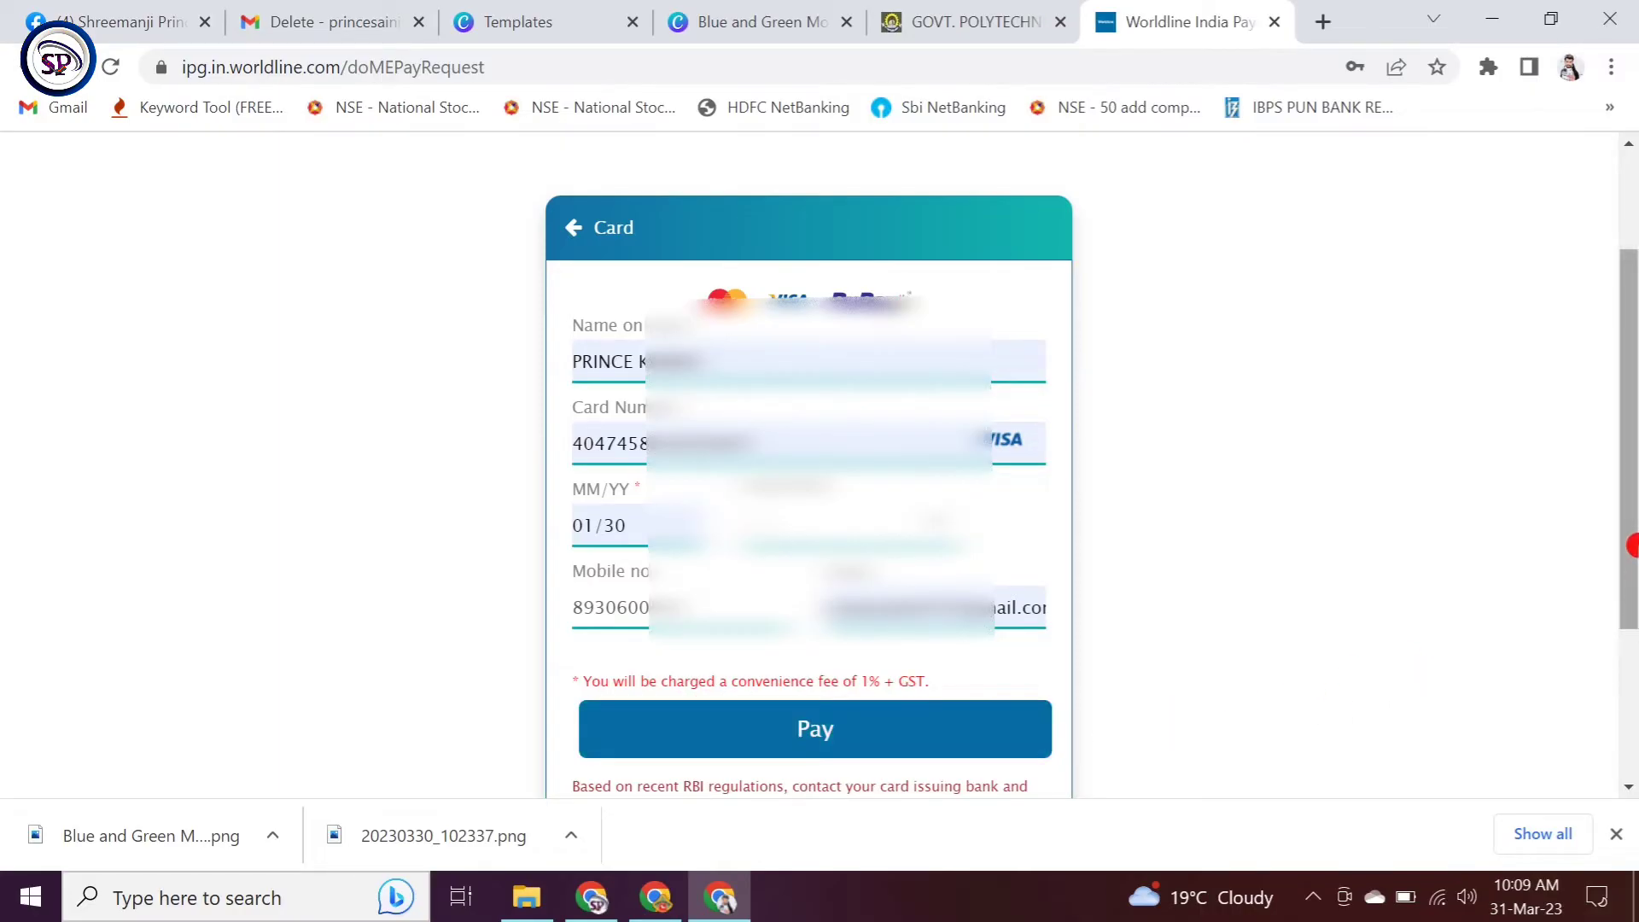
pyautogui.moveTo(1632, 544); pyautogui.dragTo(1632, 603)
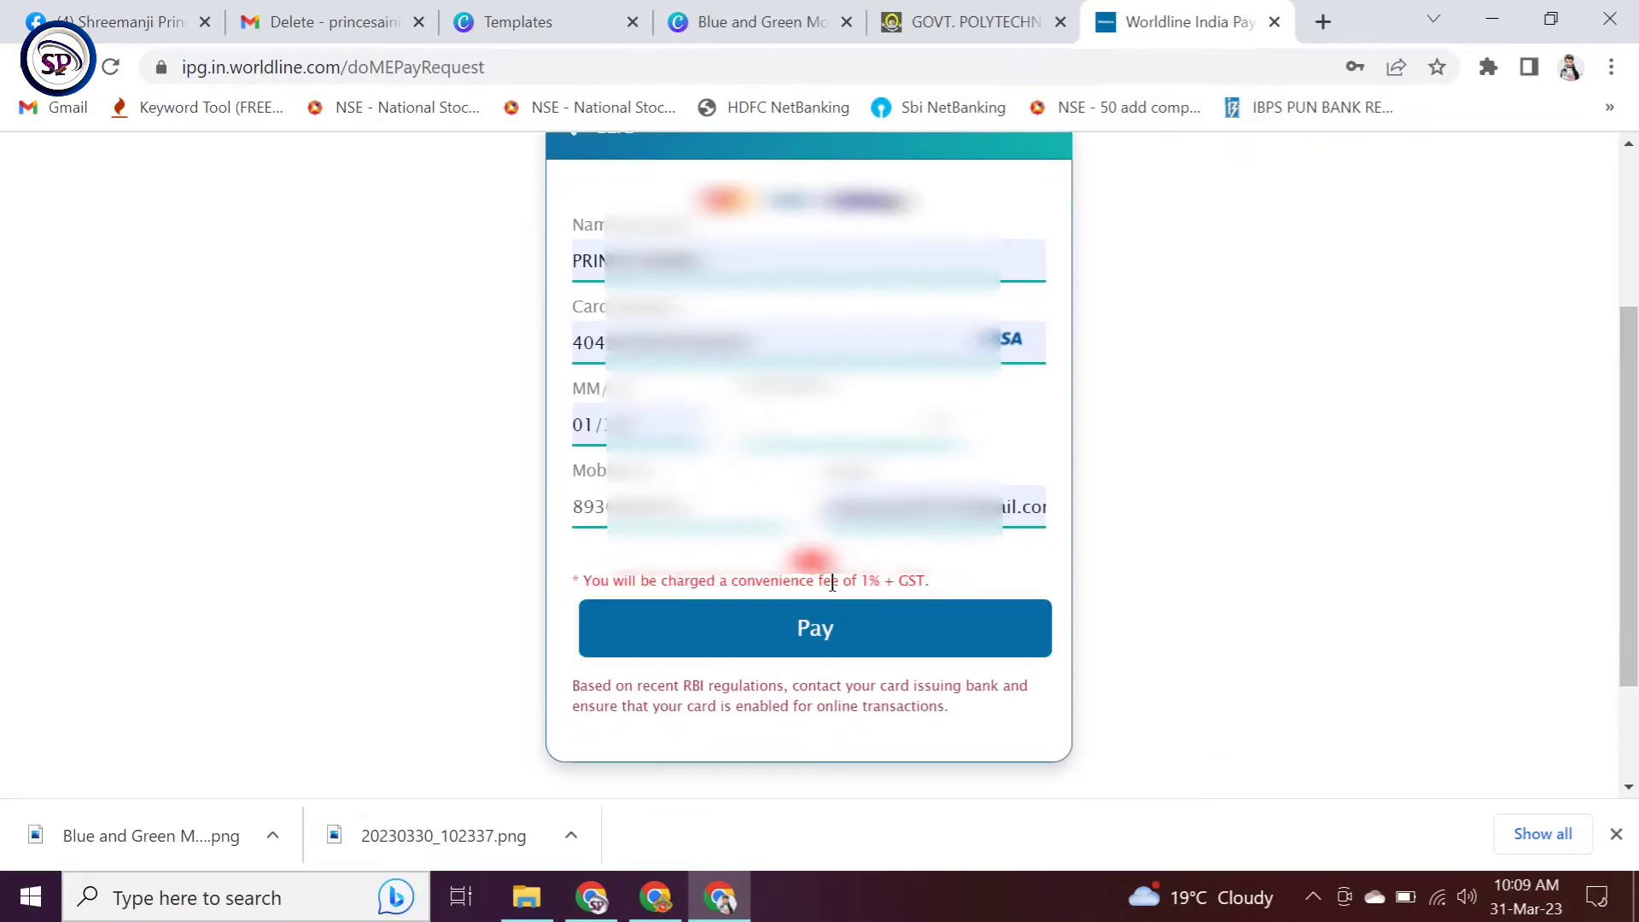
pyautogui.click(854, 627)
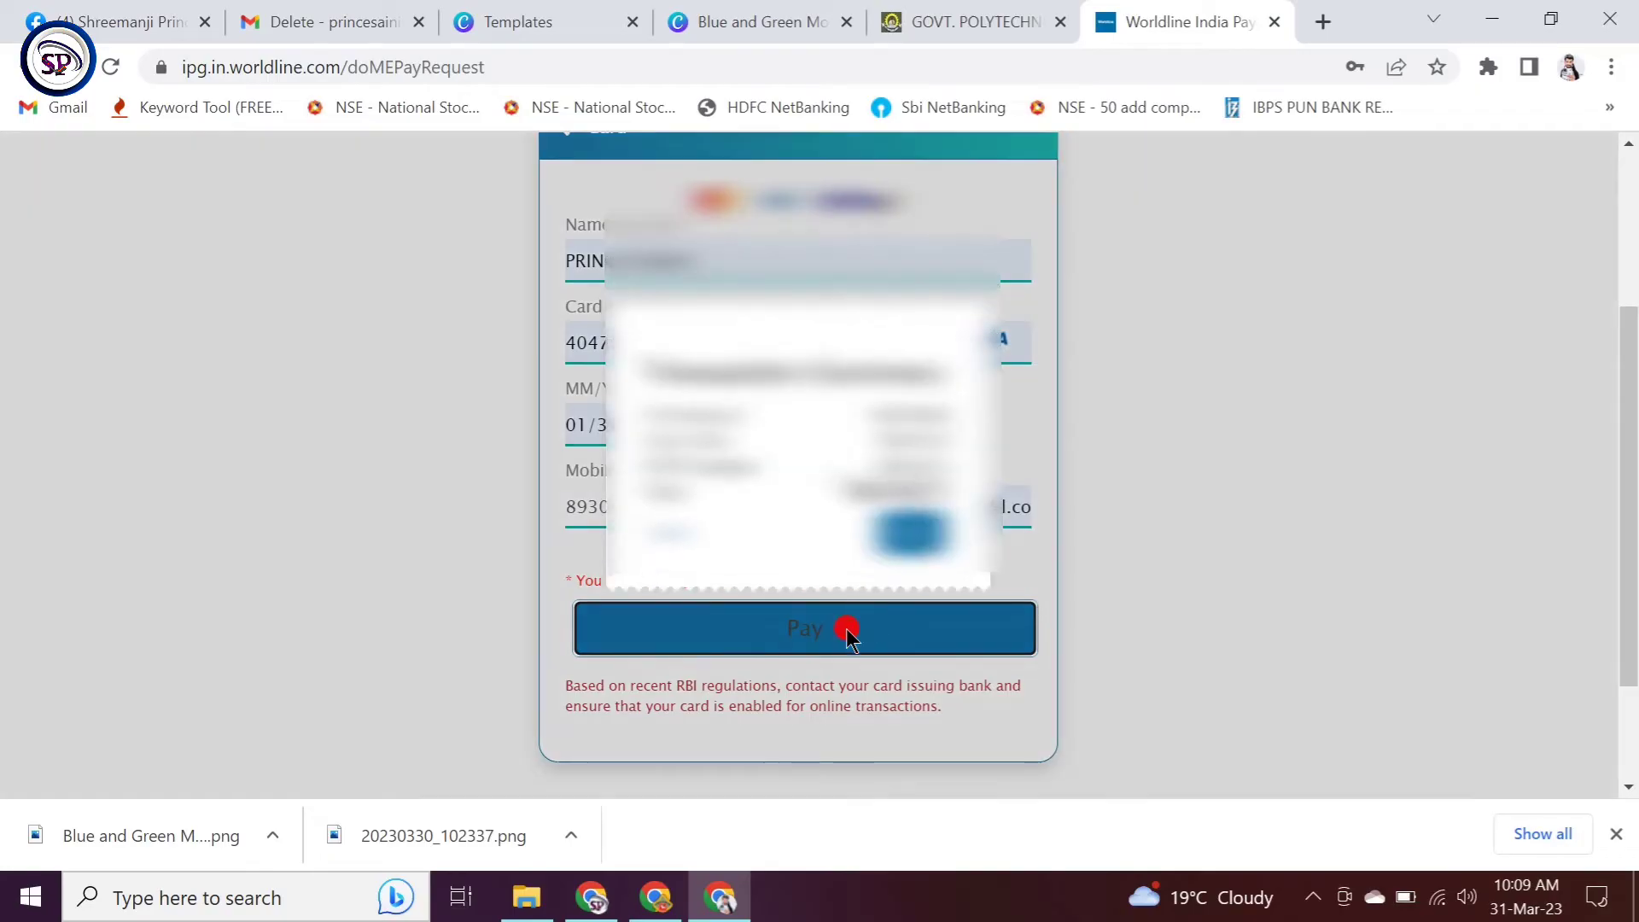
# Step: Confirm the INR 3490.71 total in the Transaction Summary dialog
pyautogui.click(910, 522)
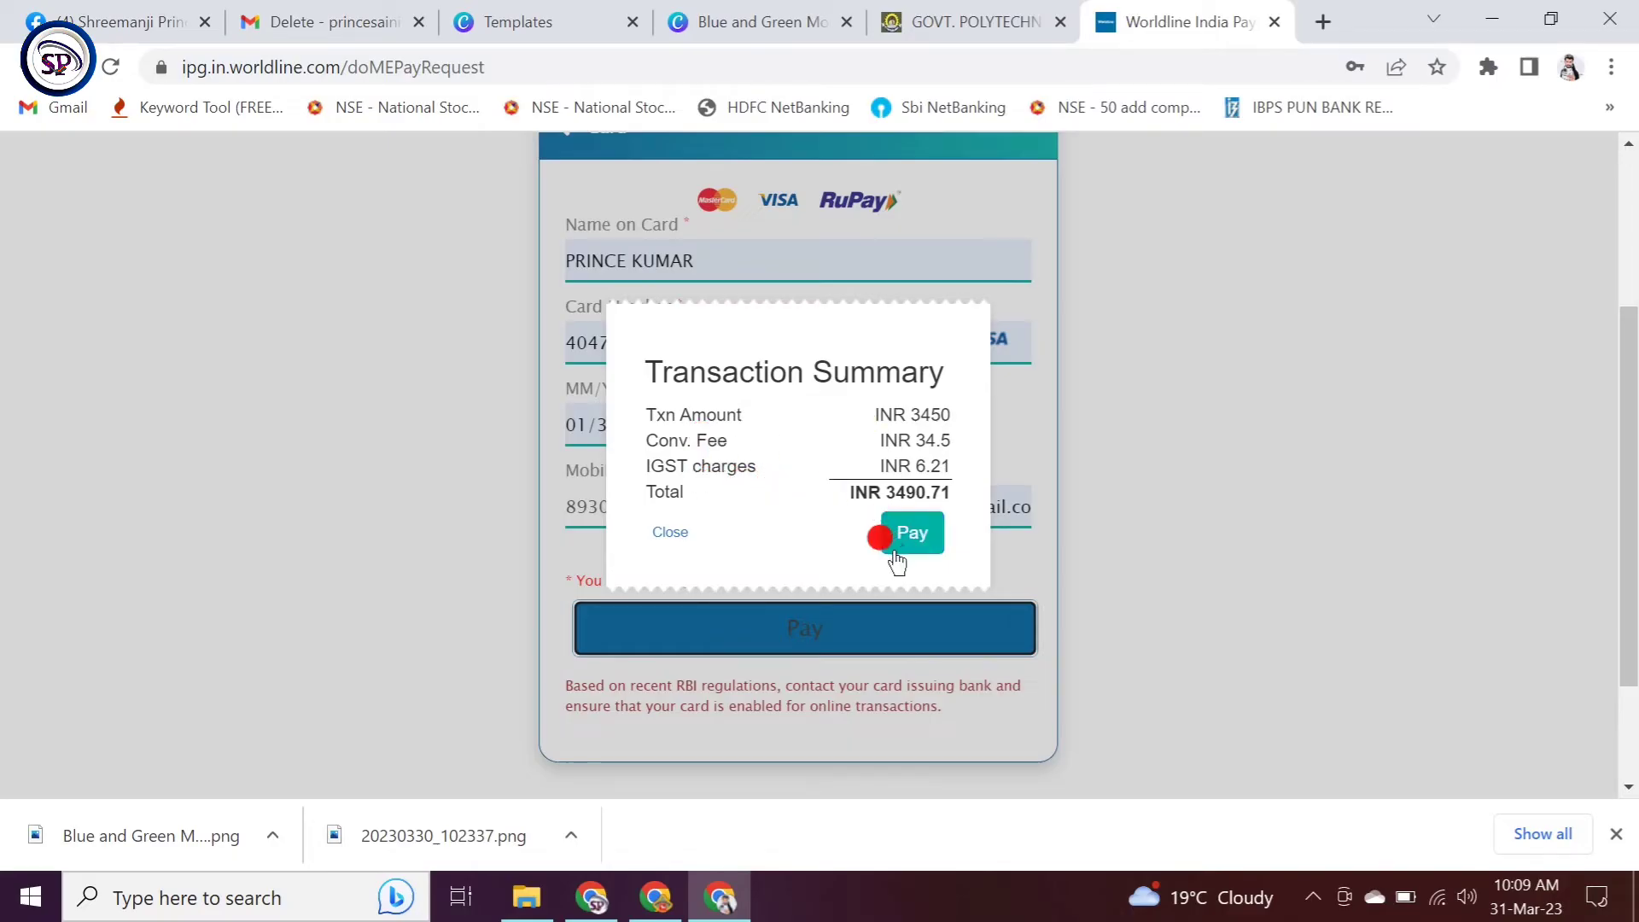
pyautogui.click(908, 522)
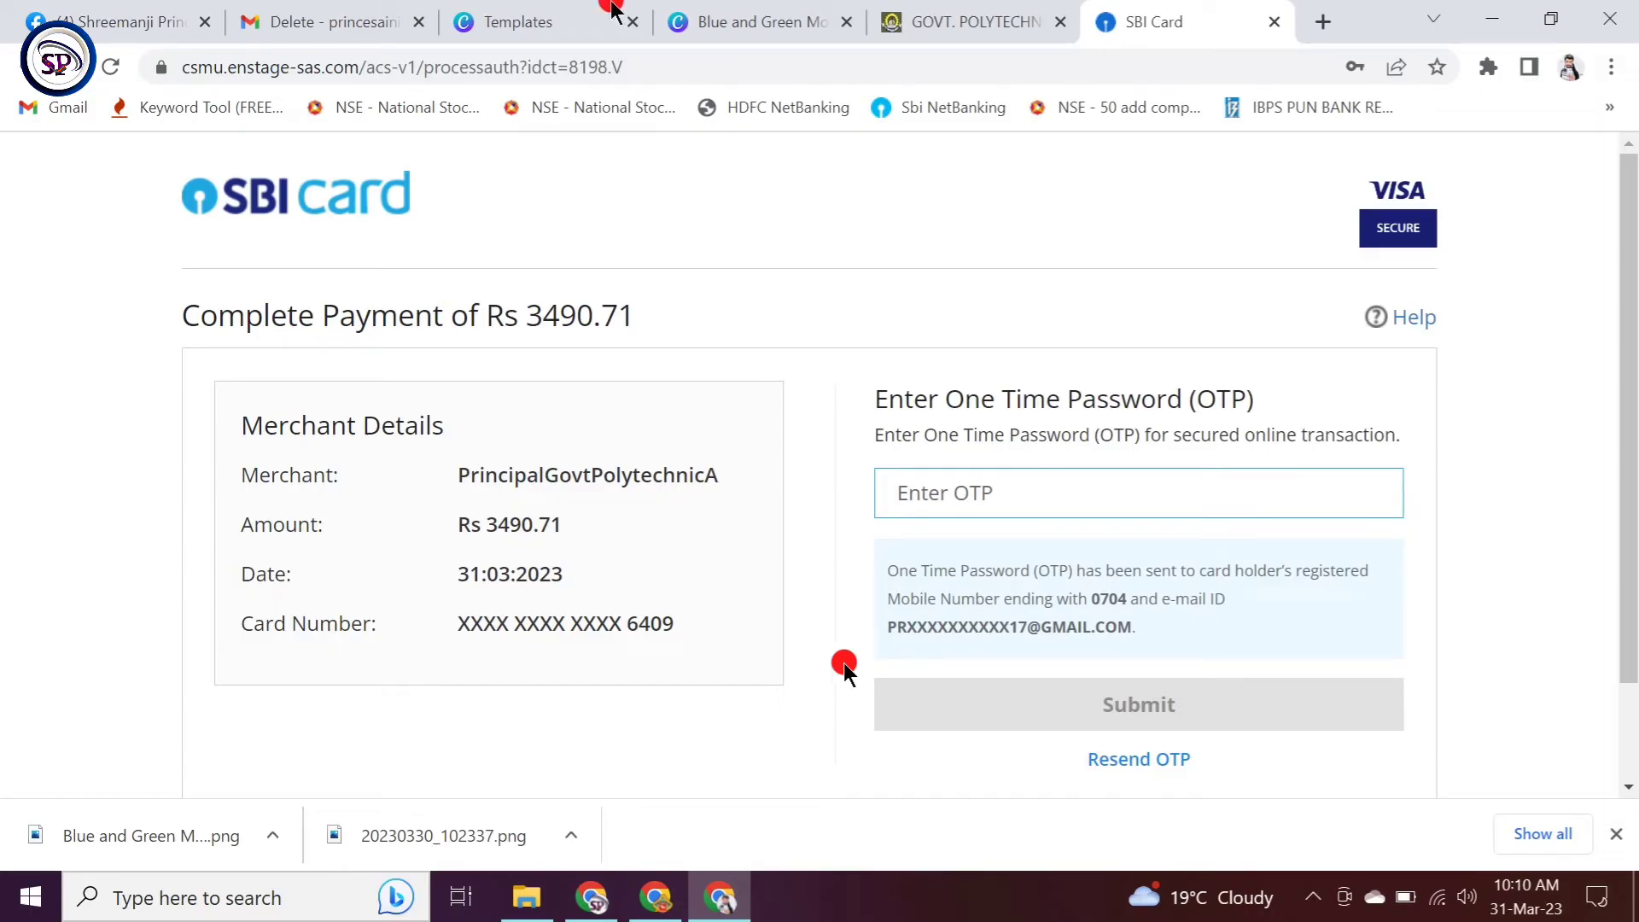
# Step: Enter the received one-time password on the SBI Card page and submit it
pyautogui.click(1087, 491)
pyautogui.scroll(-2, 1090, 489)
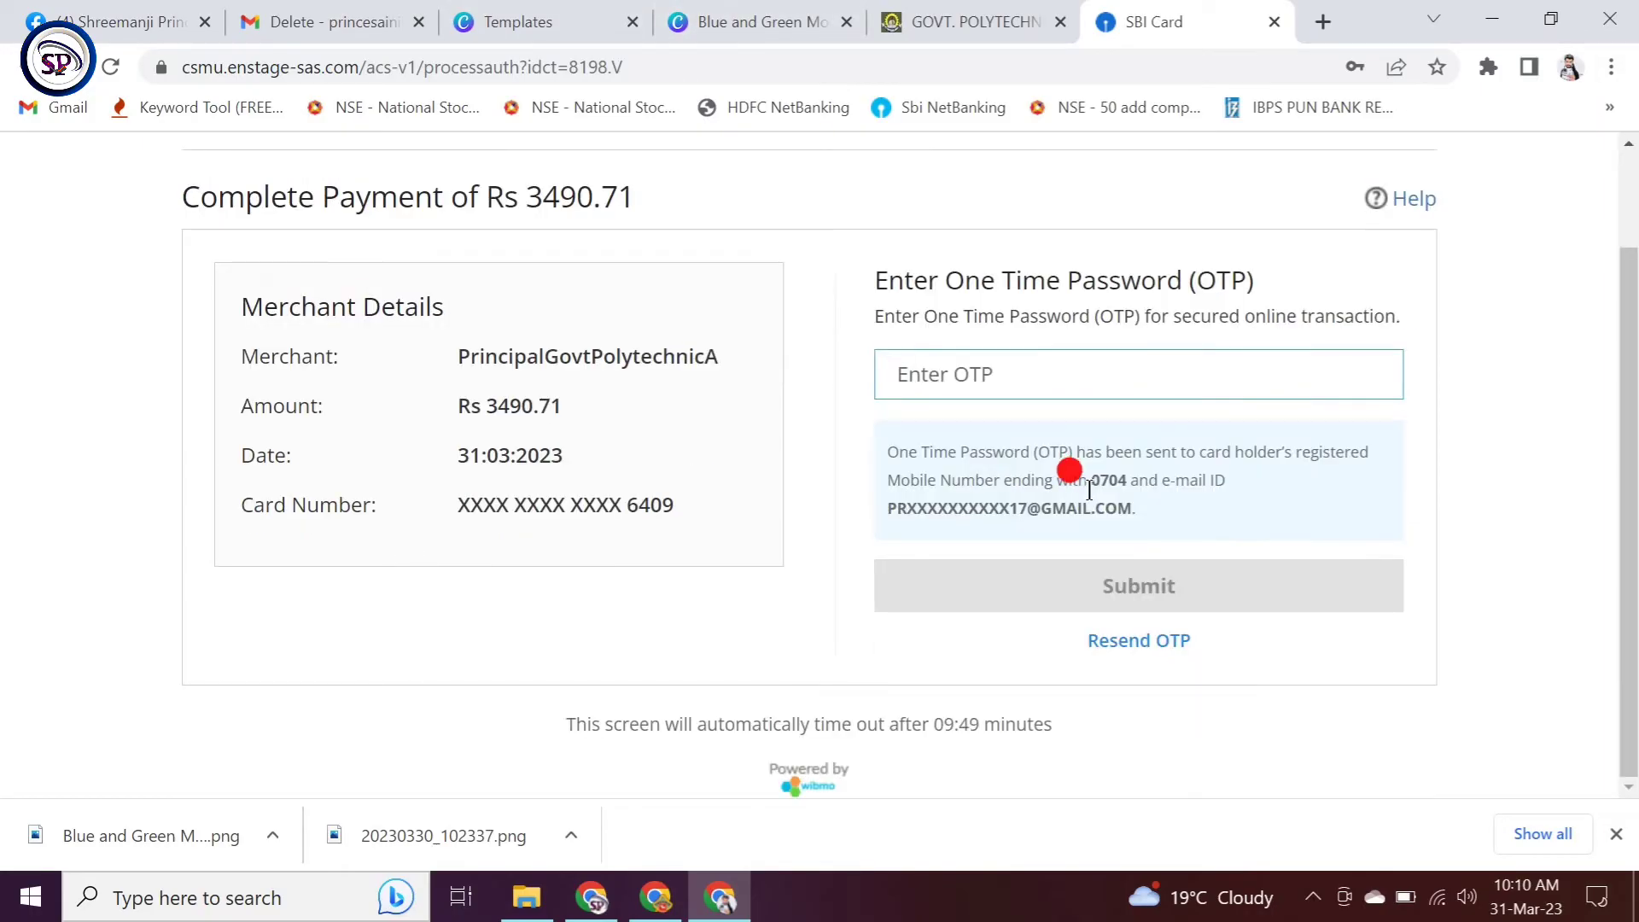
pyautogui.click(1033, 396)
pyautogui.write('••••••')
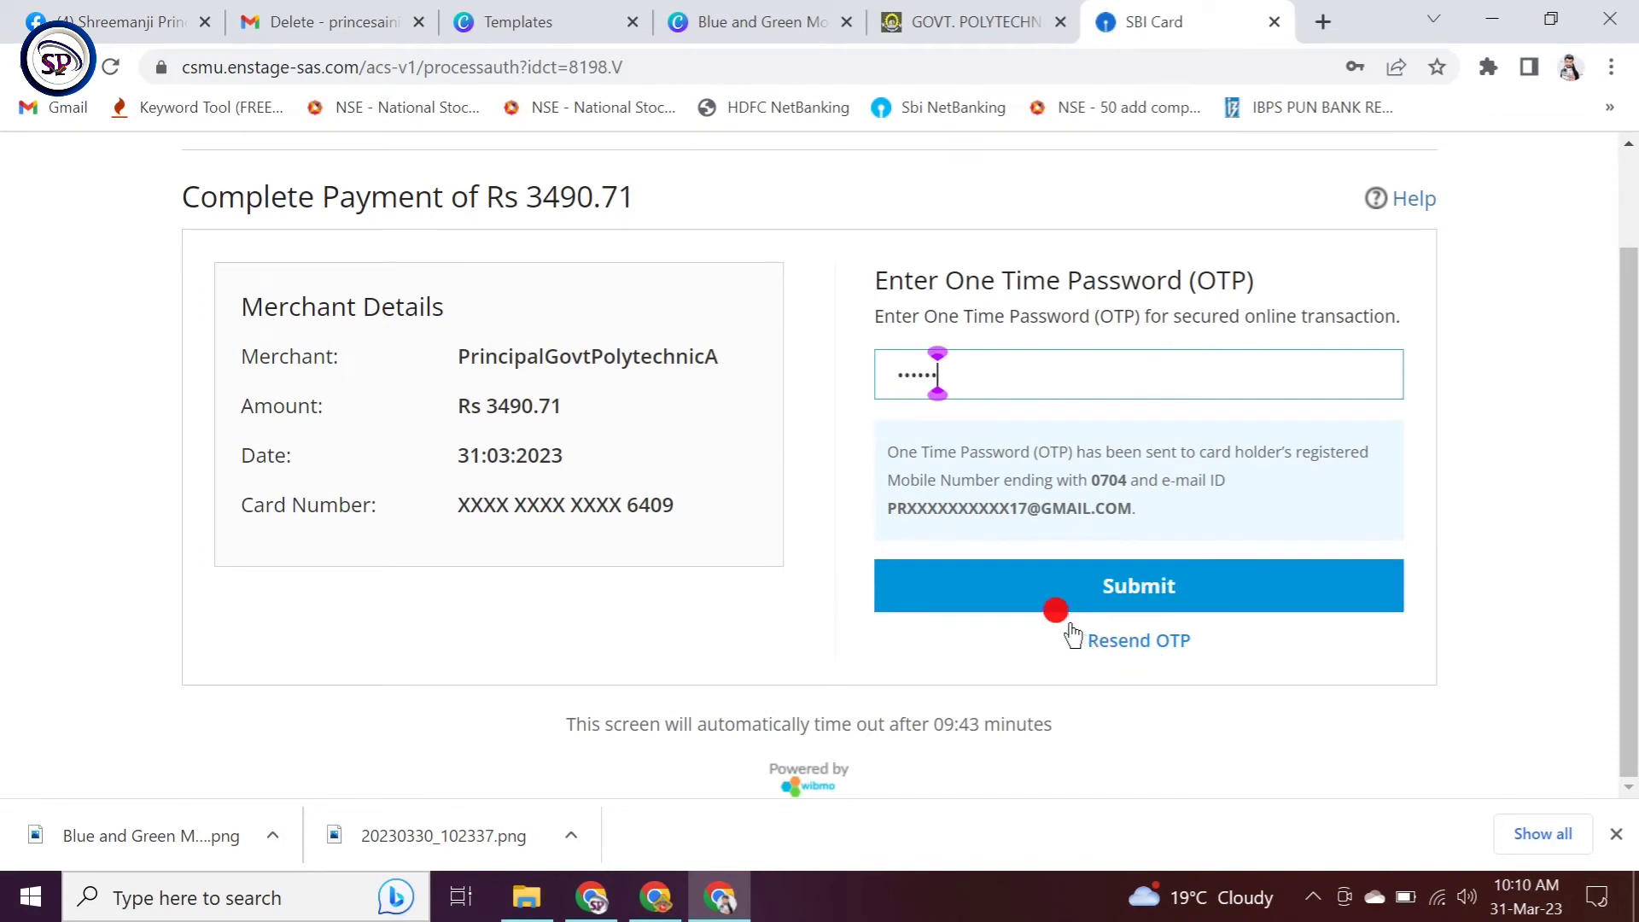
pyautogui.click(1096, 582)
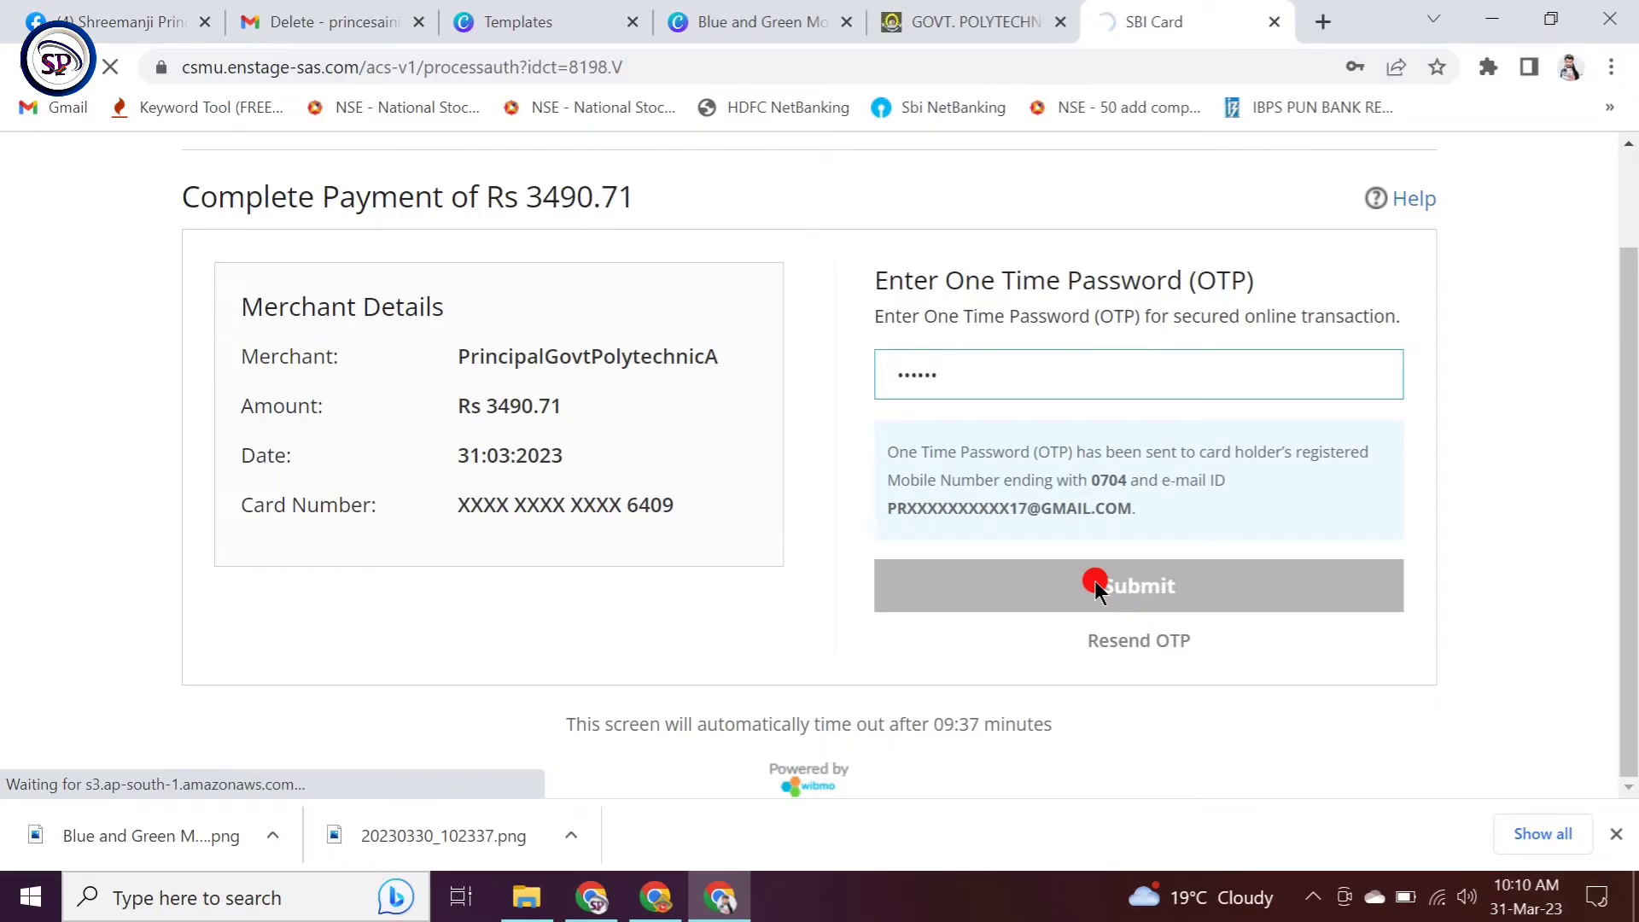